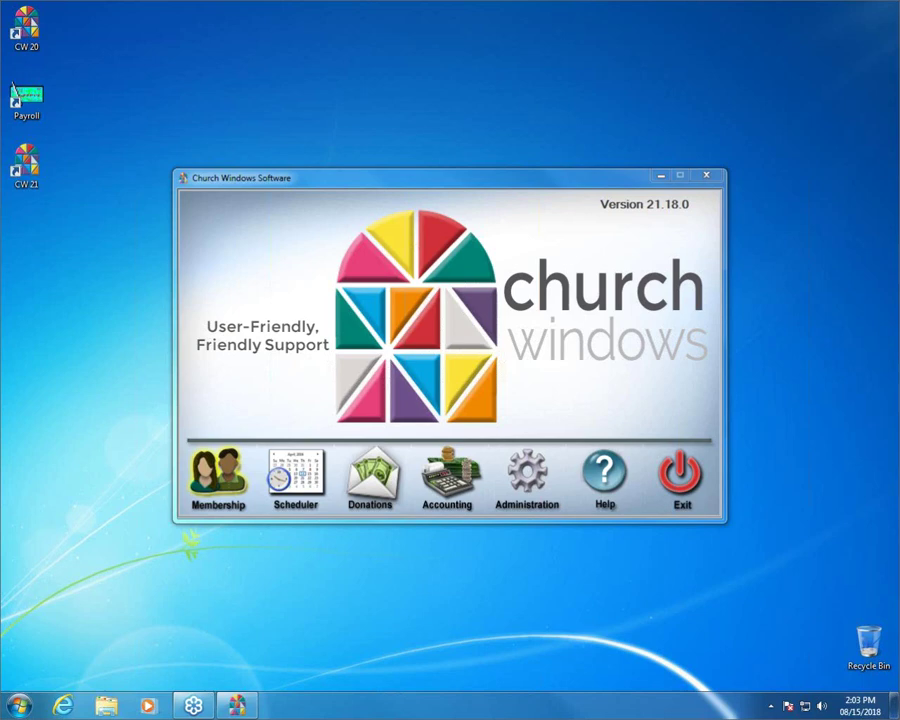
Open the Membership module's Dashboard and enlarge its window upward and downward to fill more of the workspace
{"action": "left_click", "coordinate": [219, 474]}
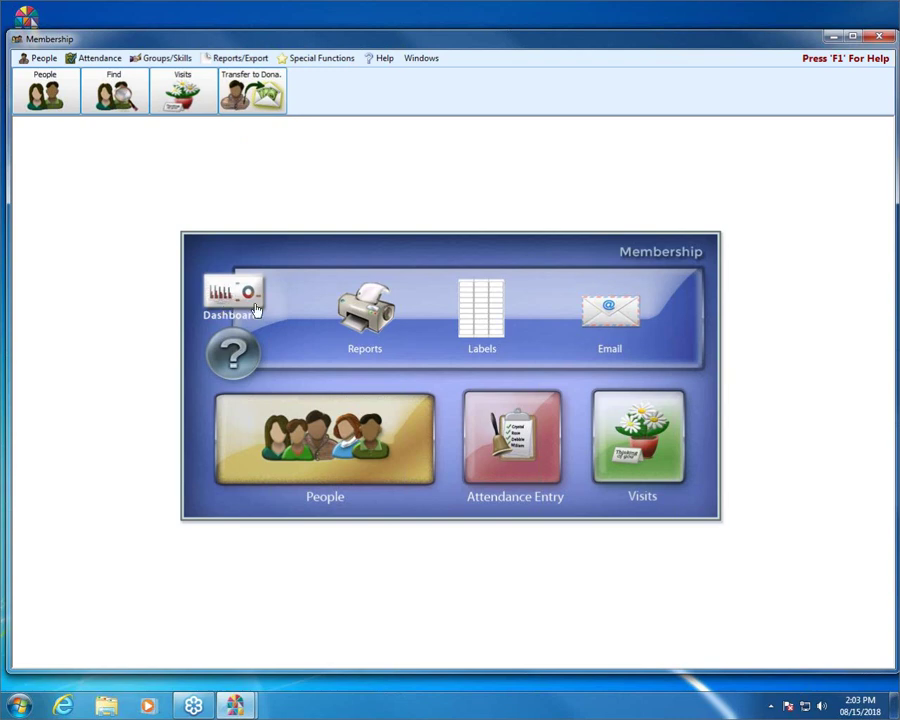
{"action": "left_click", "coordinate": [306, 60]}
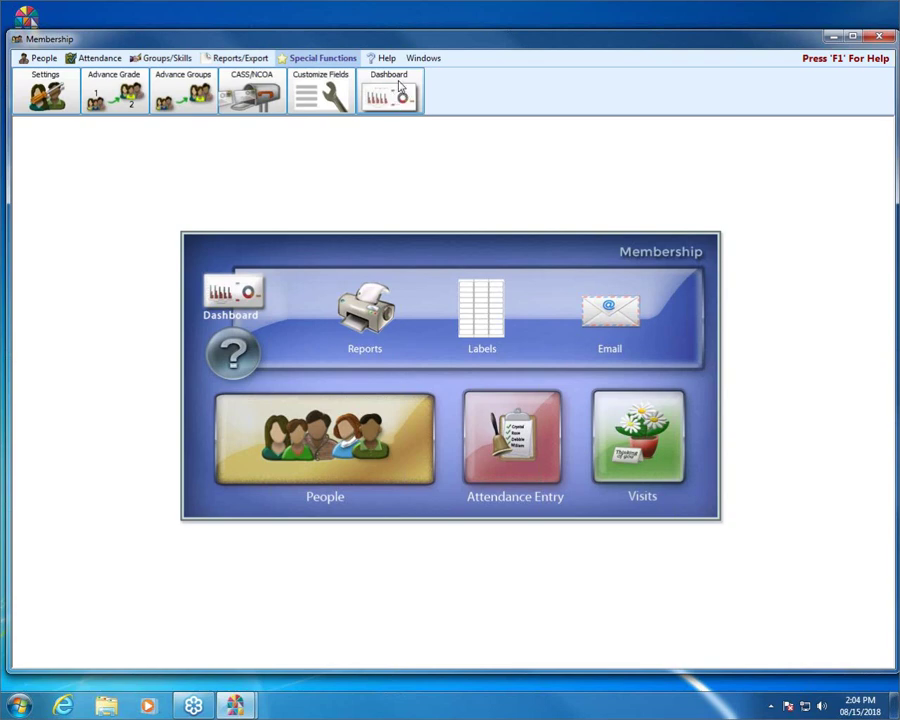
{"action": "left_click", "coordinate": [236, 293]}
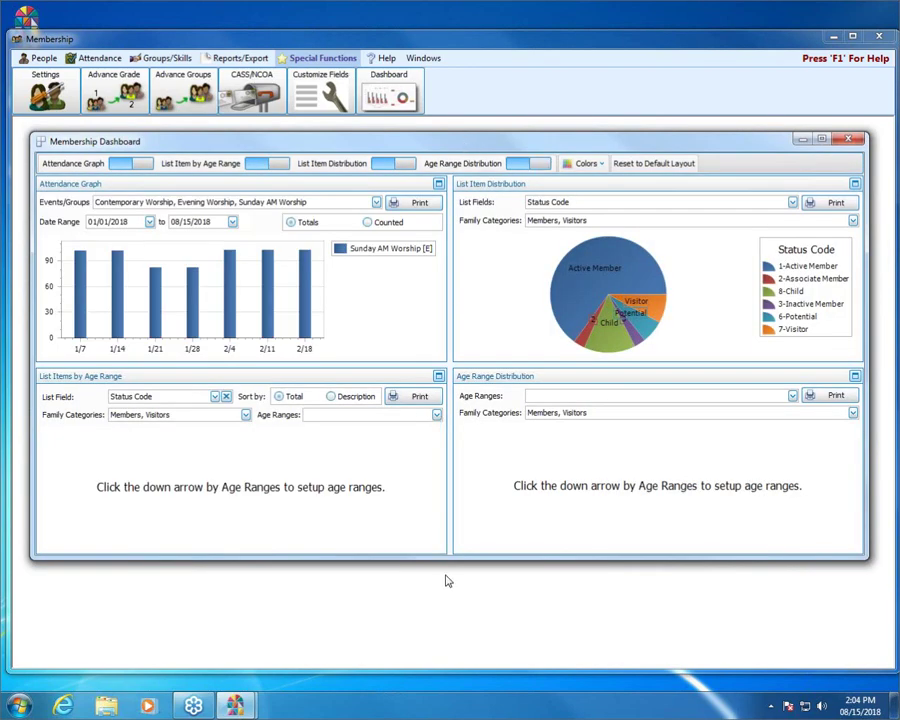
{"action": "left_click_drag", "start_coordinate": [449, 562], "coordinate": [449, 660]}
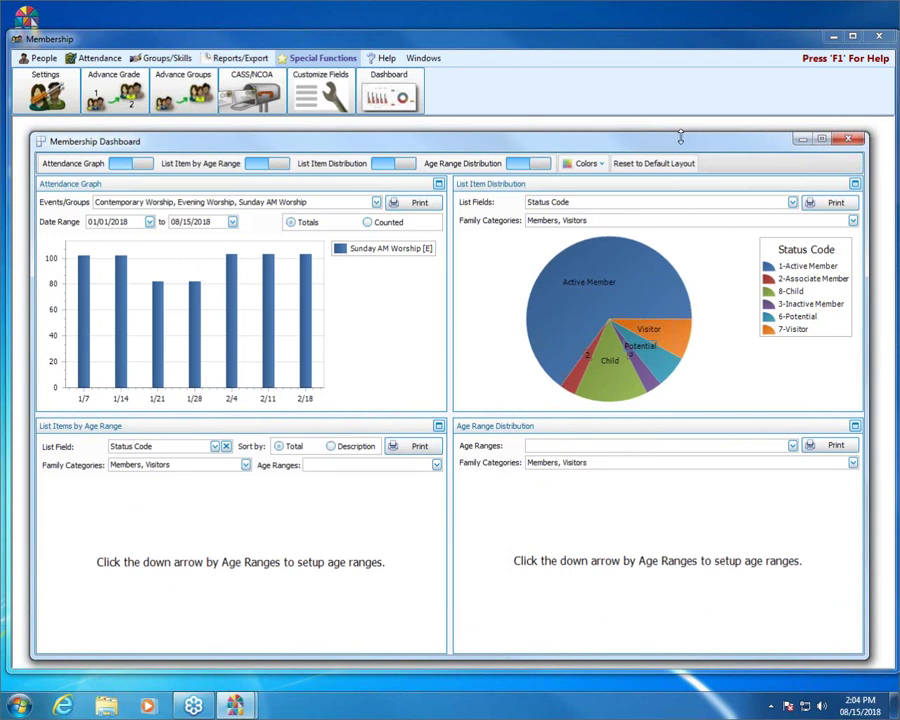
{"action": "left_click_drag", "start_coordinate": [629, 129], "coordinate": [631, 93]}
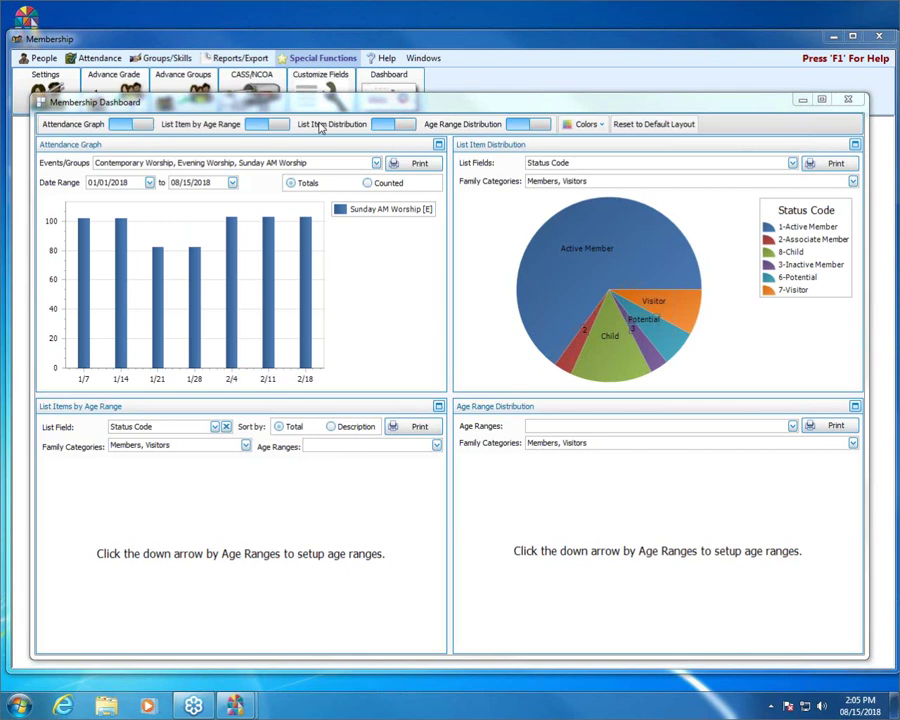
Switch the Age Range Distribution and List Item Distribution panels off and back on
{"action": "left_click", "coordinate": [530, 125]}
{"action": "left_click", "coordinate": [528, 125]}
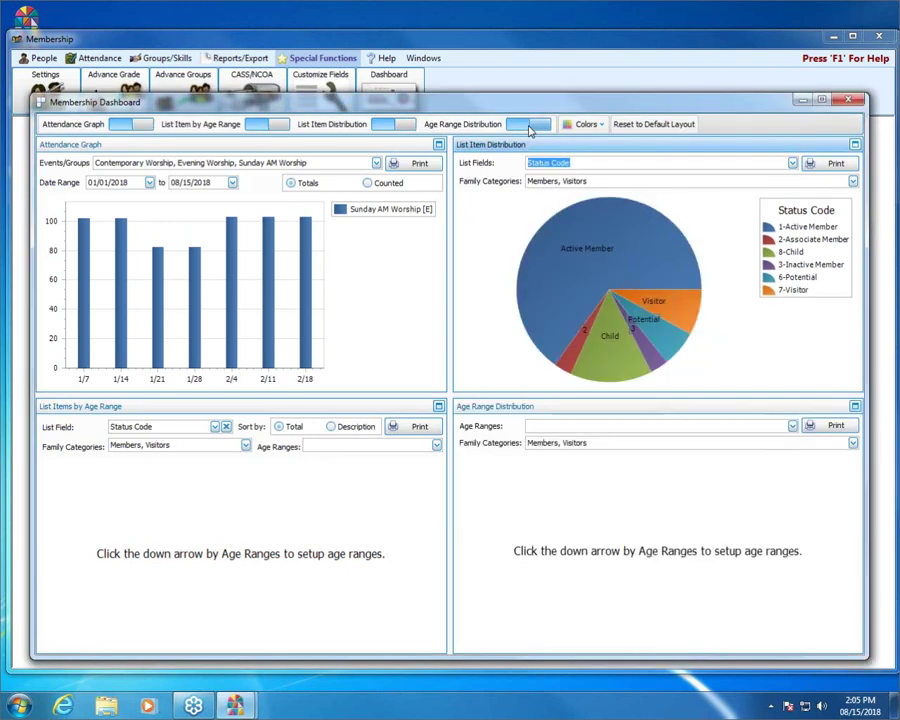
{"action": "left_click", "coordinate": [402, 125]}
{"action": "left_click", "coordinate": [402, 125]}
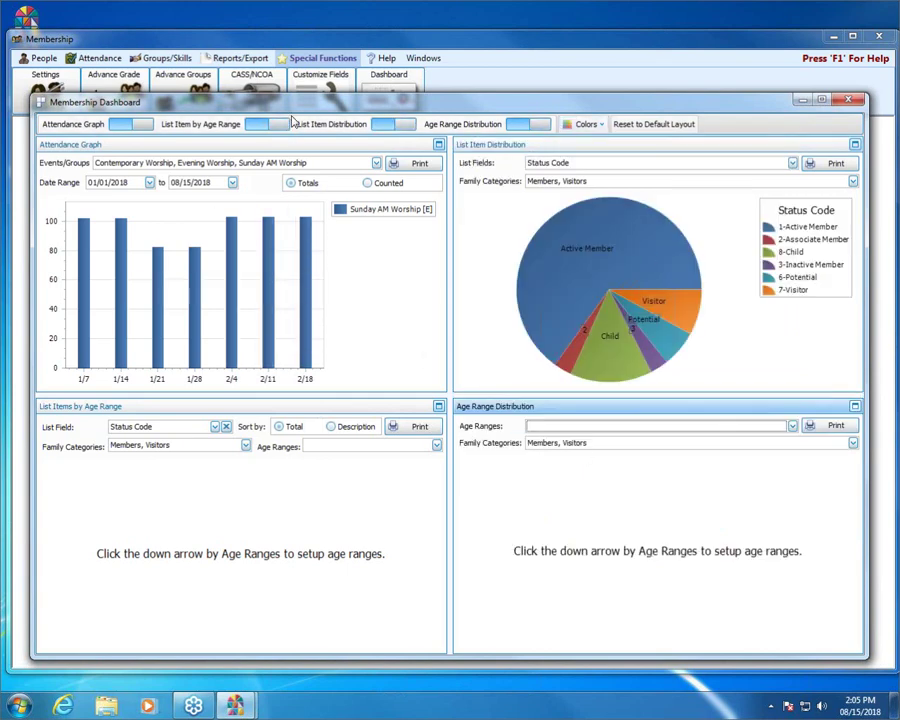
Try the Blue Warm and Green color schemes on the dashboard charts, restoring the Default scheme at the end
{"action": "left_click", "coordinate": [587, 125]}
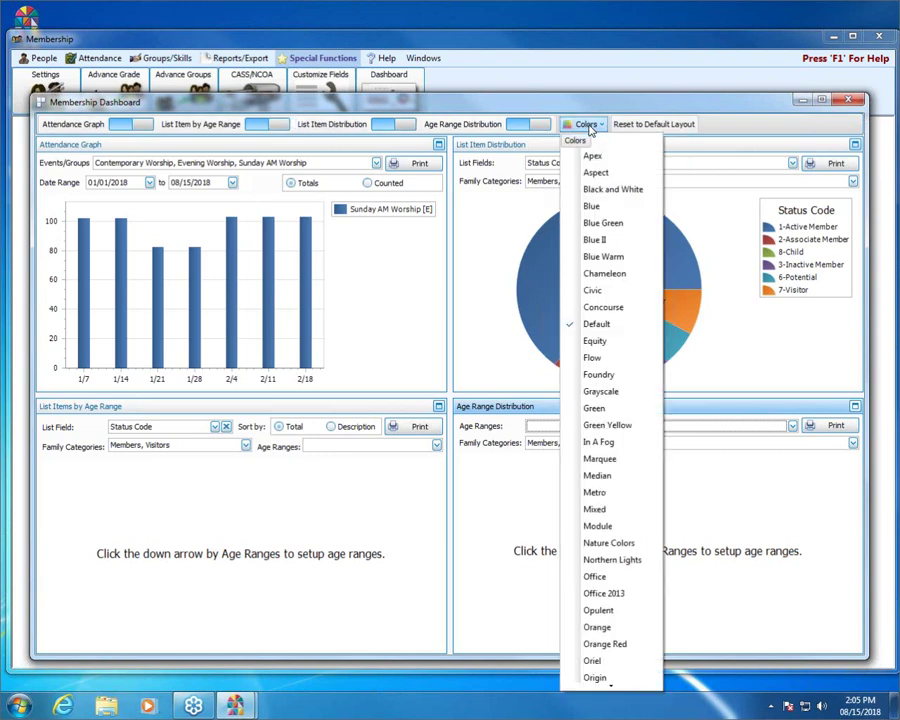
{"action": "left_click", "coordinate": [604, 258]}
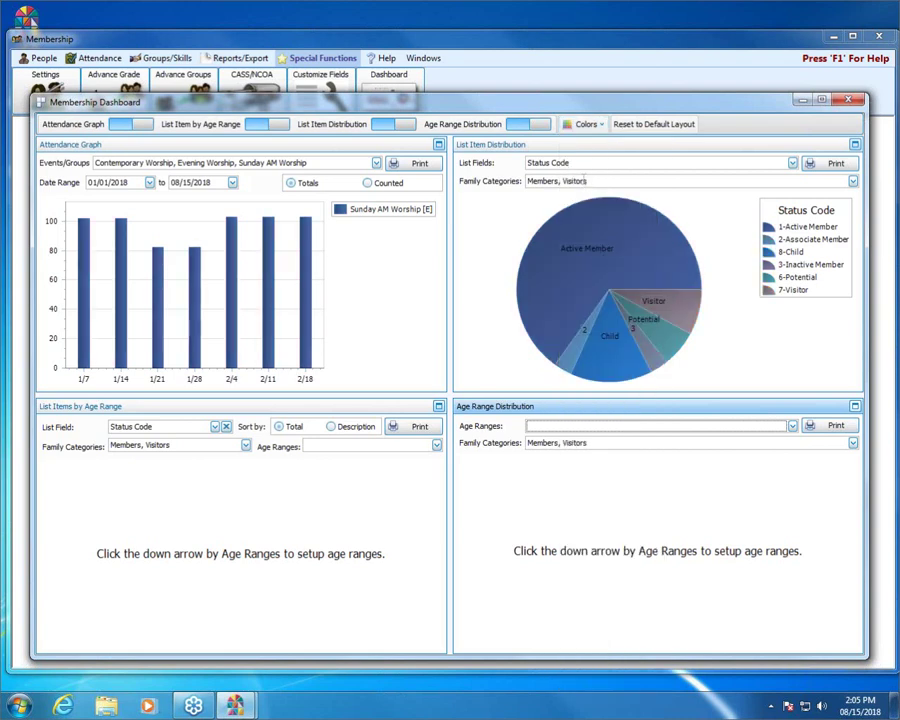
{"action": "left_click", "coordinate": [580, 125]}
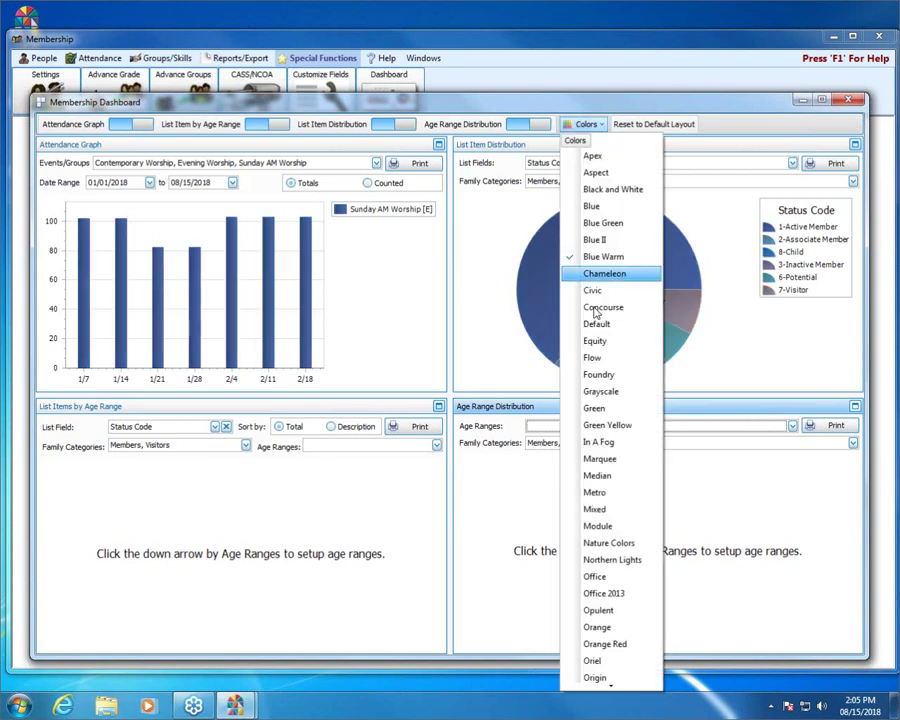
{"action": "left_click", "coordinate": [607, 410]}
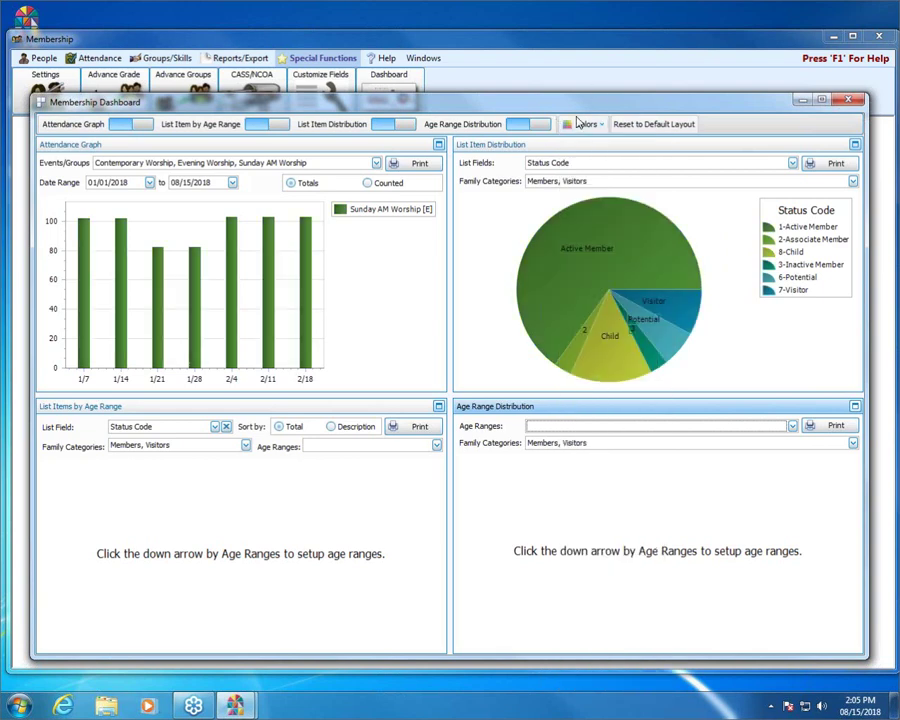
{"action": "left_click", "coordinate": [580, 124]}
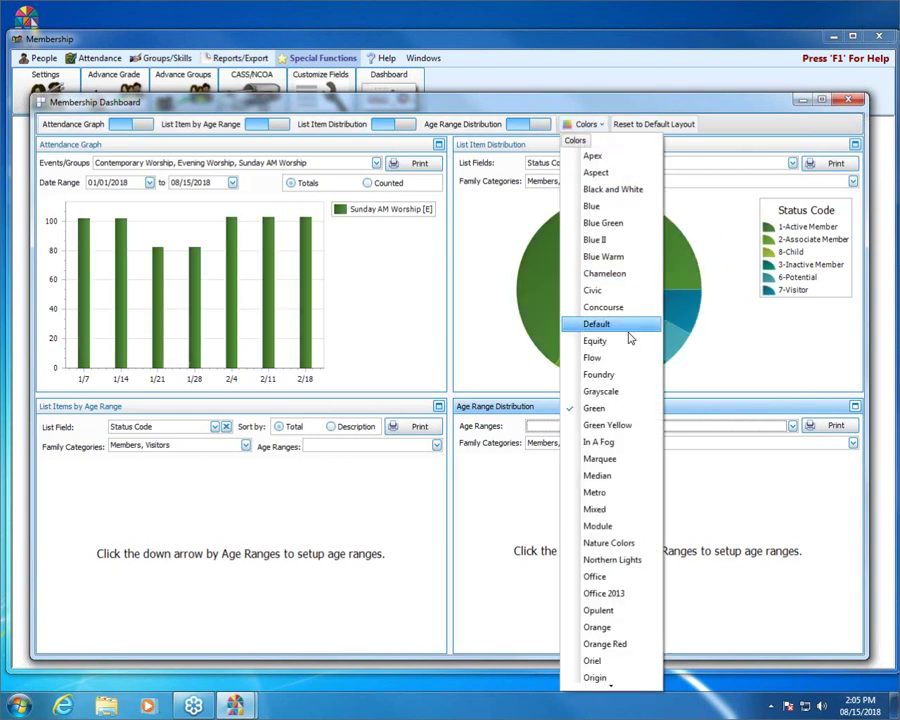
{"action": "left_click", "coordinate": [627, 333]}
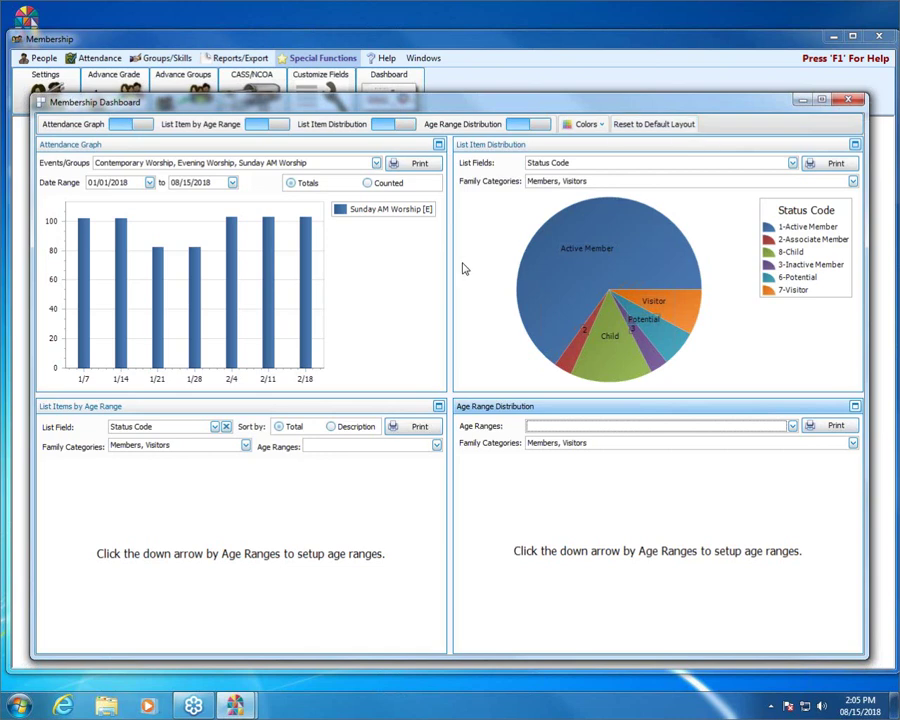
Try resizing the dashboard panels by moving their dividers, and reset them to the default layout
{"action": "left_click_drag", "start_coordinate": [452, 259], "coordinate": [500, 253]}
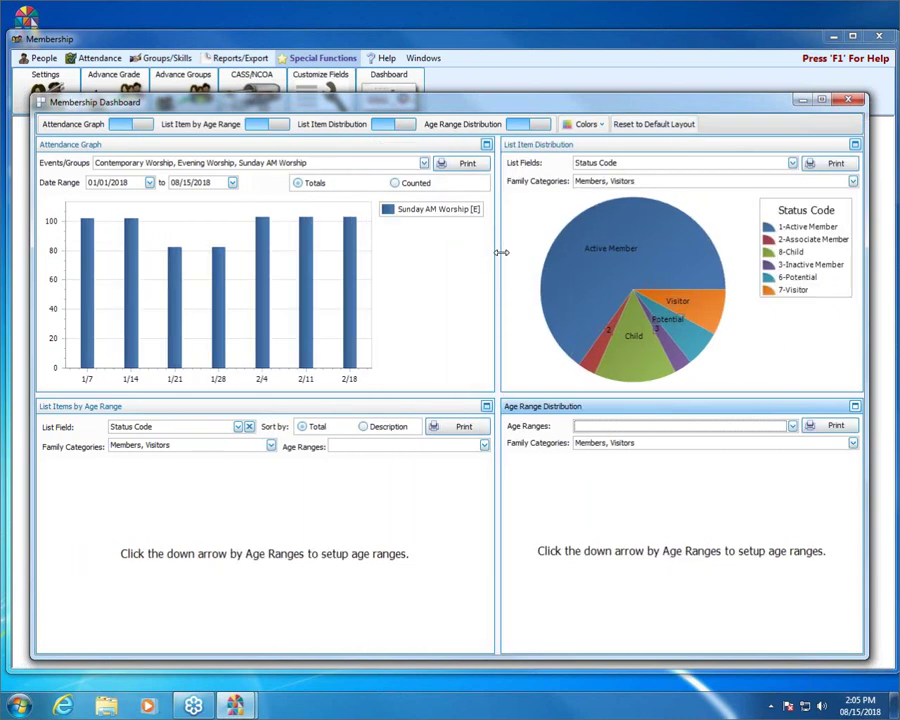
{"action": "left_click_drag", "start_coordinate": [542, 398], "coordinate": [537, 264]}
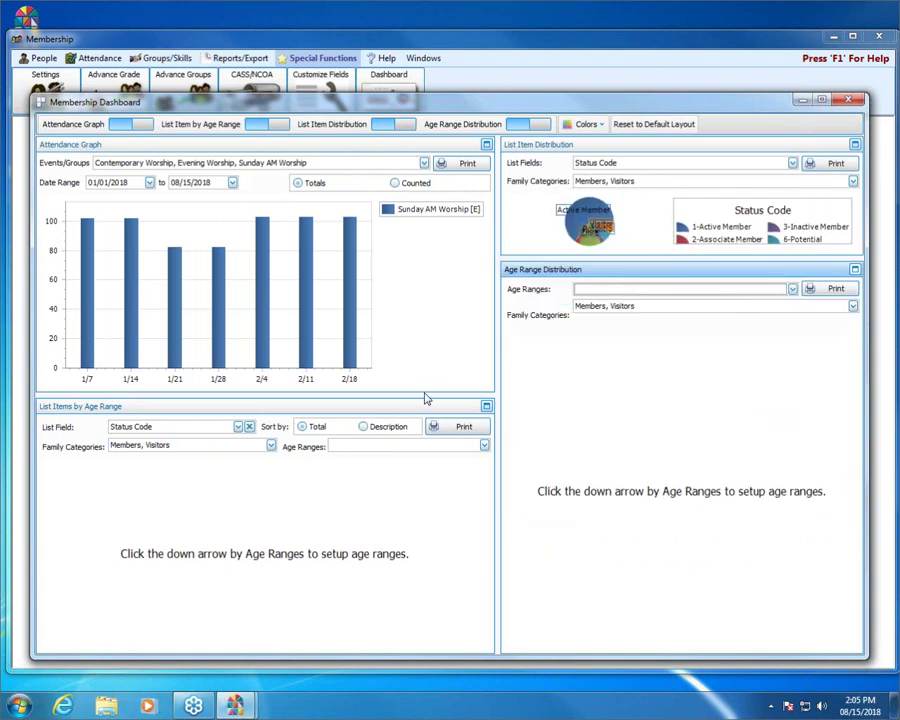
{"action": "left_click_drag", "start_coordinate": [425, 398], "coordinate": [414, 266]}
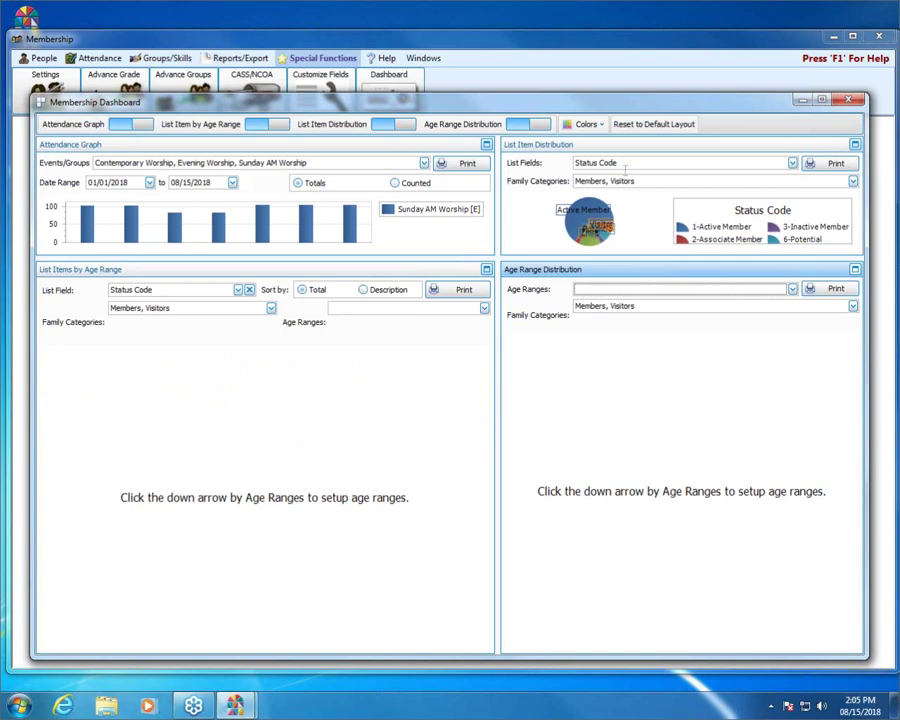
{"action": "left_click", "coordinate": [652, 124]}
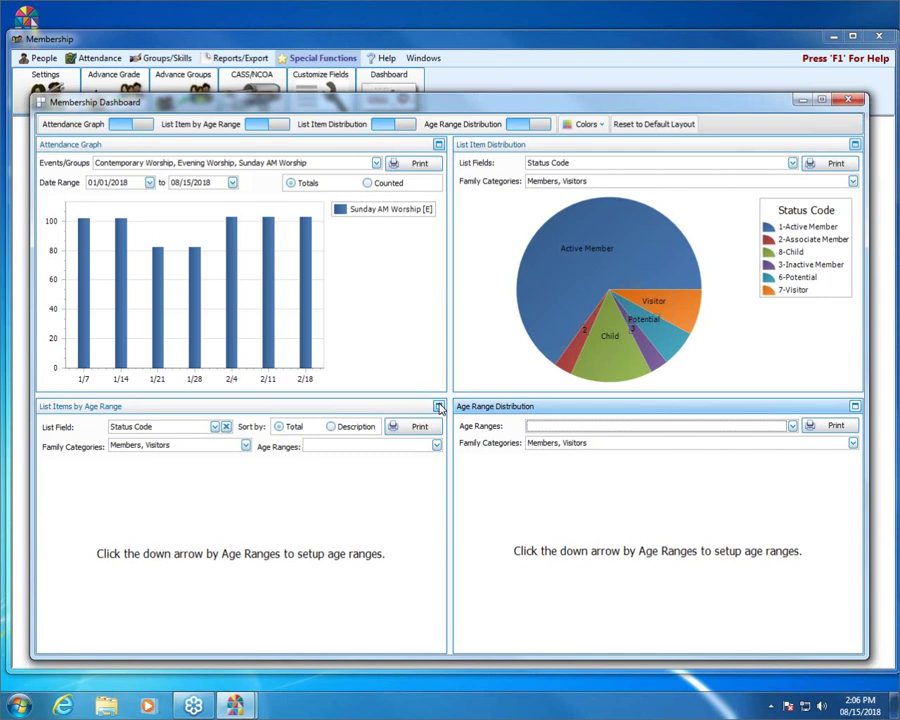
Maximize the Attendance Graph and exclude Evening Worship and Contemporary Worship, leaving only the Sunday AM Worship event selected
{"action": "left_click", "coordinate": [438, 147]}
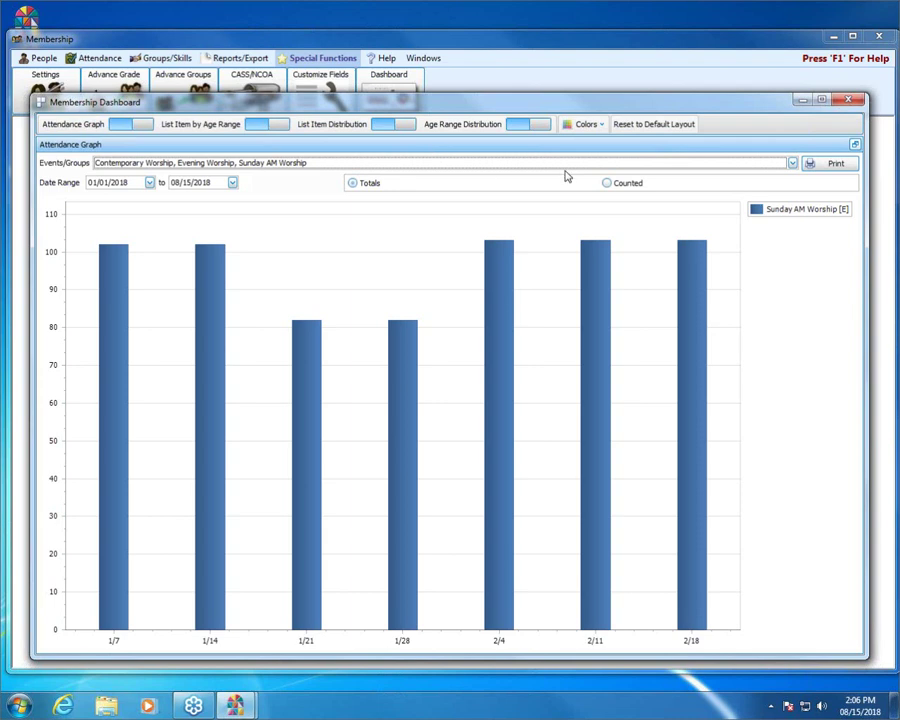
{"action": "left_click", "coordinate": [792, 163]}
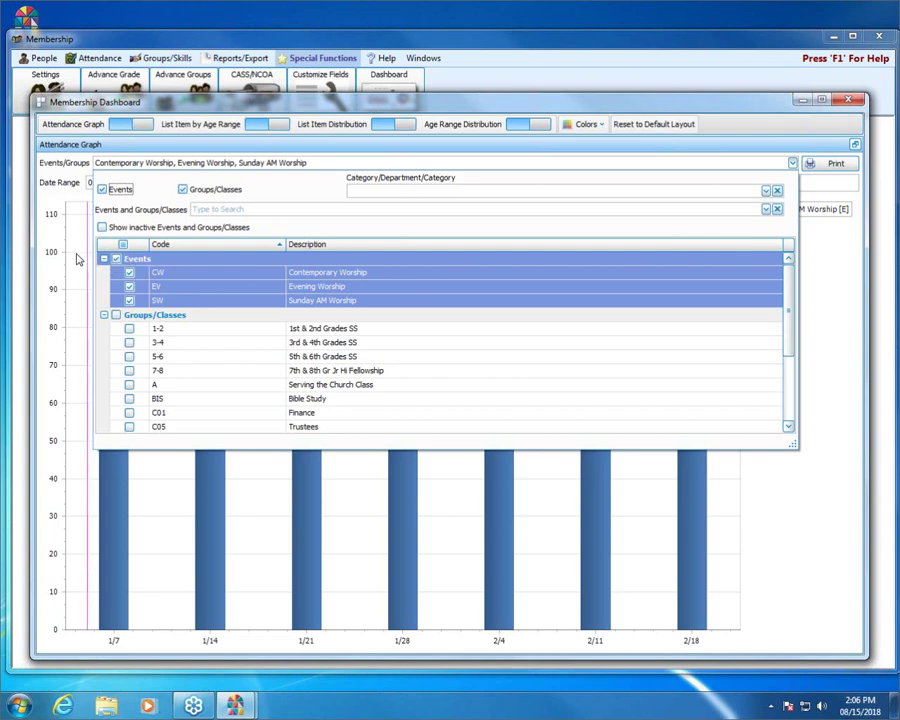
{"action": "left_click", "coordinate": [128, 287]}
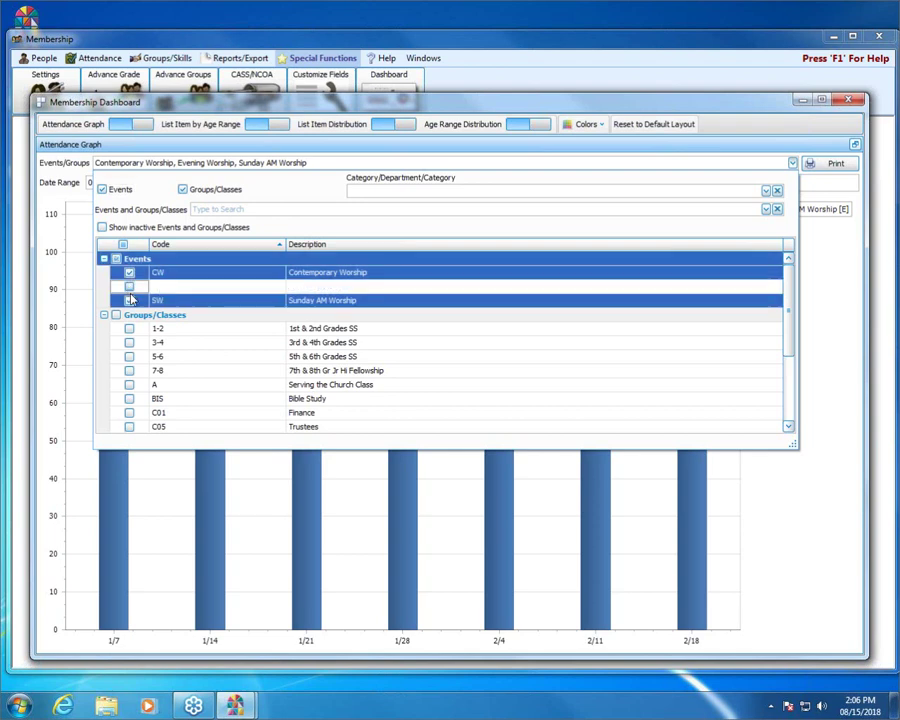
{"action": "left_click", "coordinate": [129, 272]}
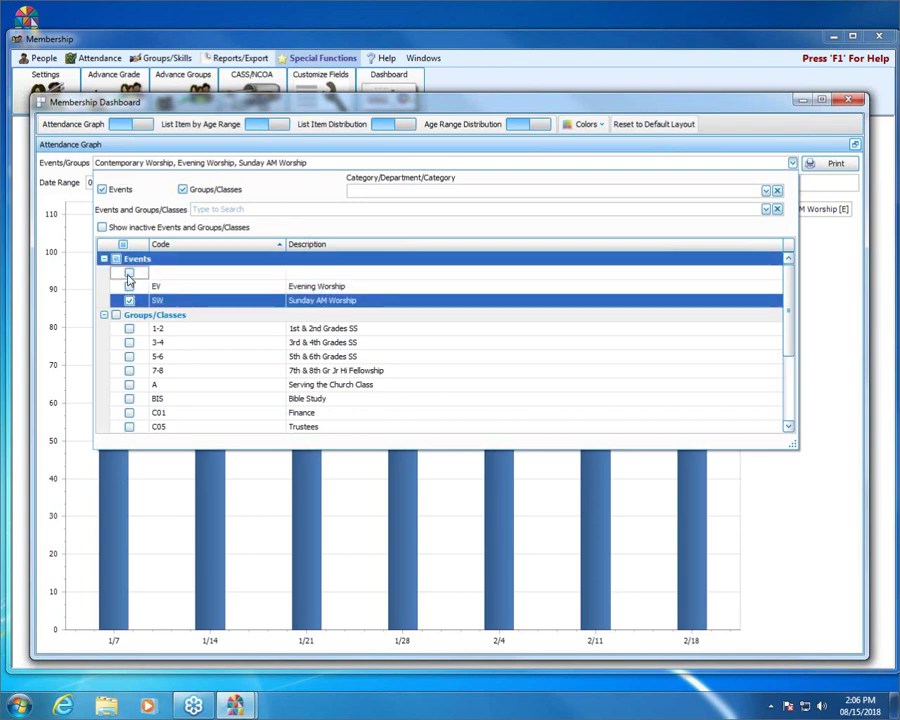
{"action": "left_click", "coordinate": [793, 163]}
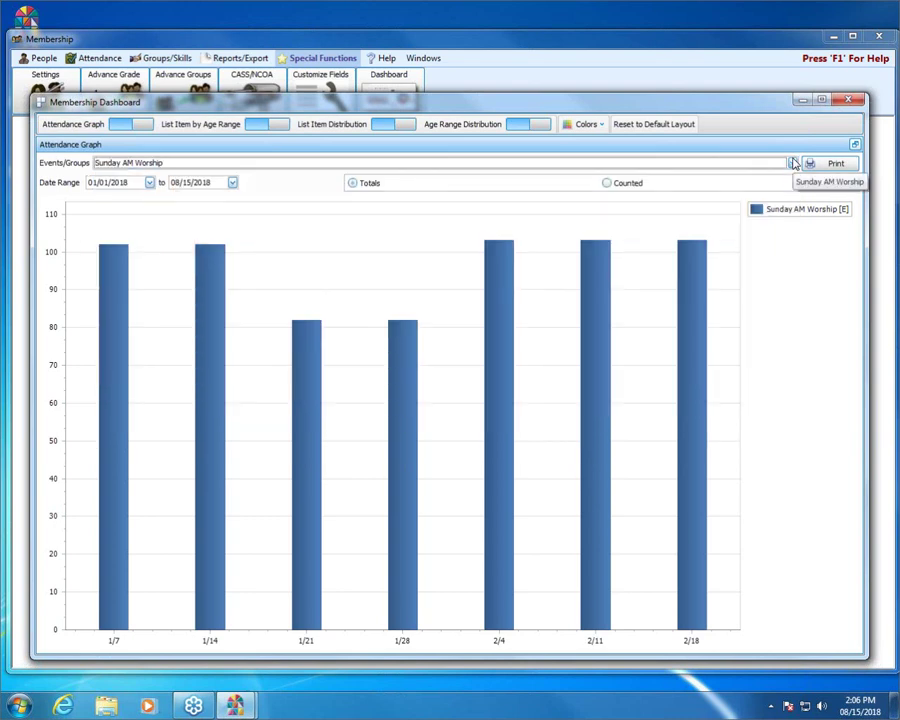
Add the 1st & 2nd, 3rd & 4th and 5th & 6th Grades SS classes and 7th & 8th Gr Jr Hi Fellowship to the Attendance Graph
{"action": "left_click", "coordinate": [793, 163]}
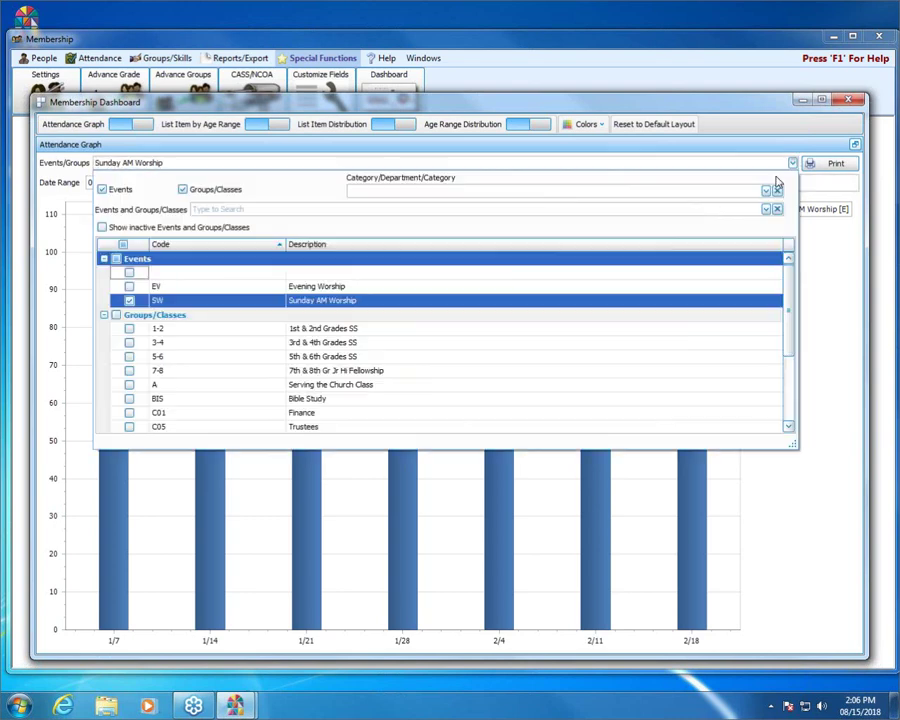
{"action": "left_click", "coordinate": [129, 328]}
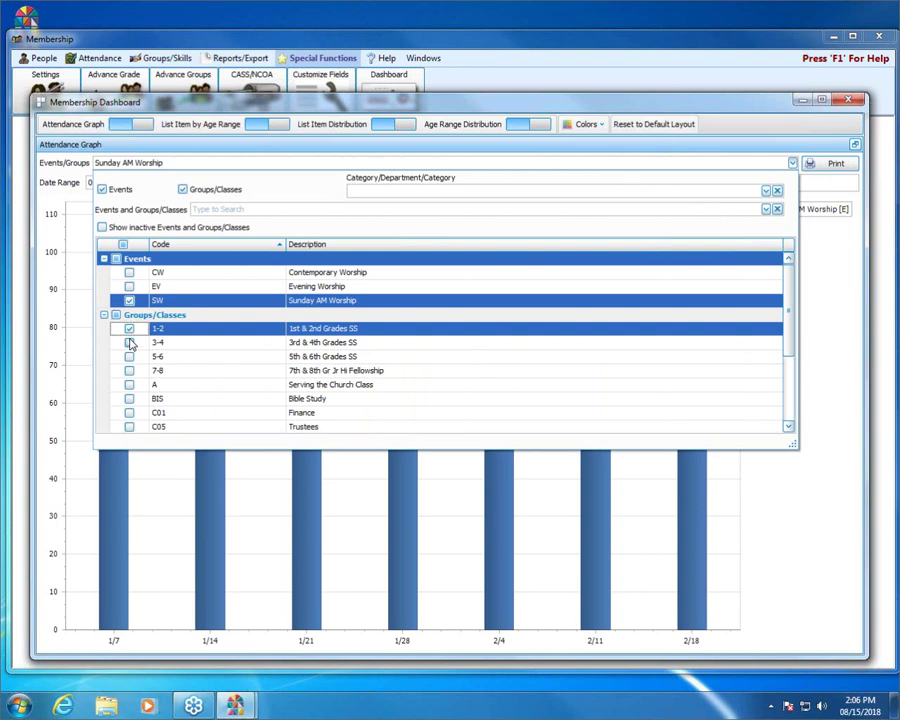
{"action": "left_click", "coordinate": [129, 342]}
{"action": "left_click", "coordinate": [129, 356]}
{"action": "left_click", "coordinate": [129, 370]}
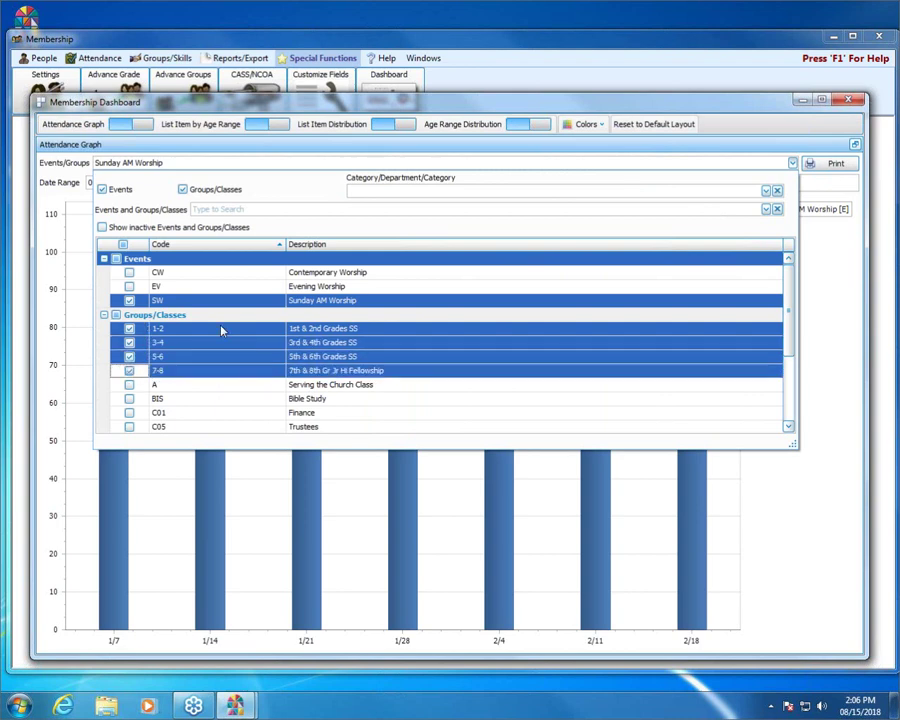
{"action": "left_click", "coordinate": [793, 163]}
{"action": "left_click", "coordinate": [793, 163]}
{"action": "left_click", "coordinate": [793, 163]}
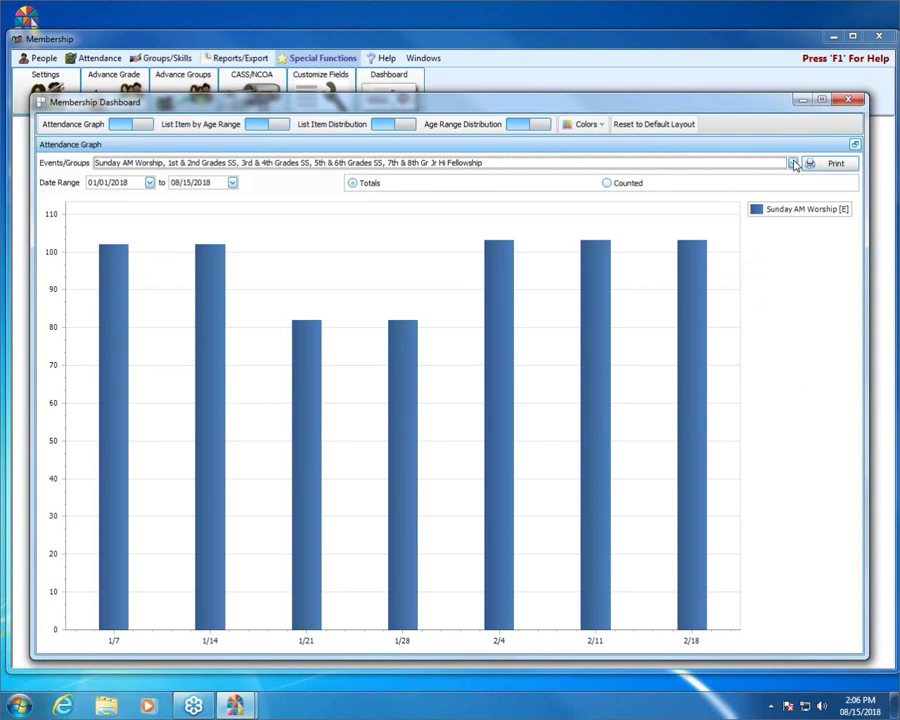
{"action": "left_click", "coordinate": [793, 163]}
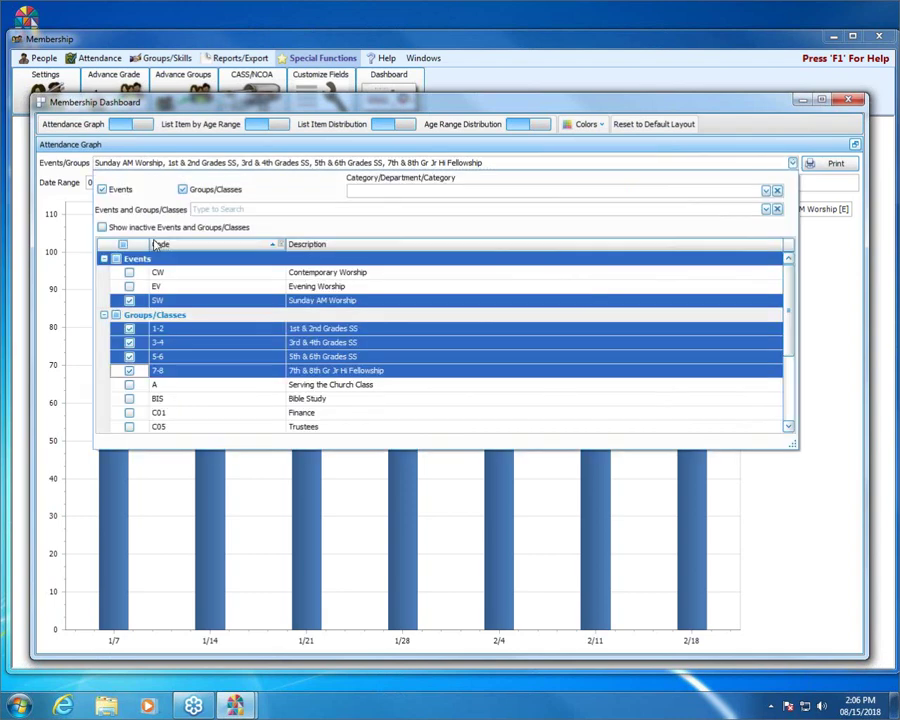
{"action": "left_click", "coordinate": [793, 163]}
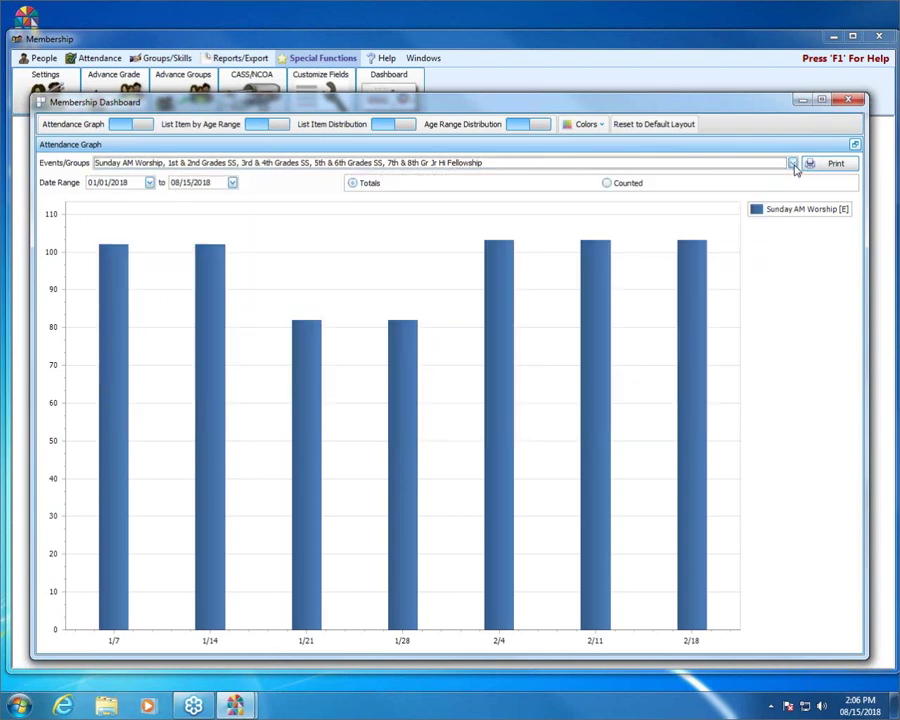
Set the Attendance Graph's start date to 01/01/2016 and switch the graph from totals to Counted attendance
{"action": "left_click", "coordinate": [150, 183]}
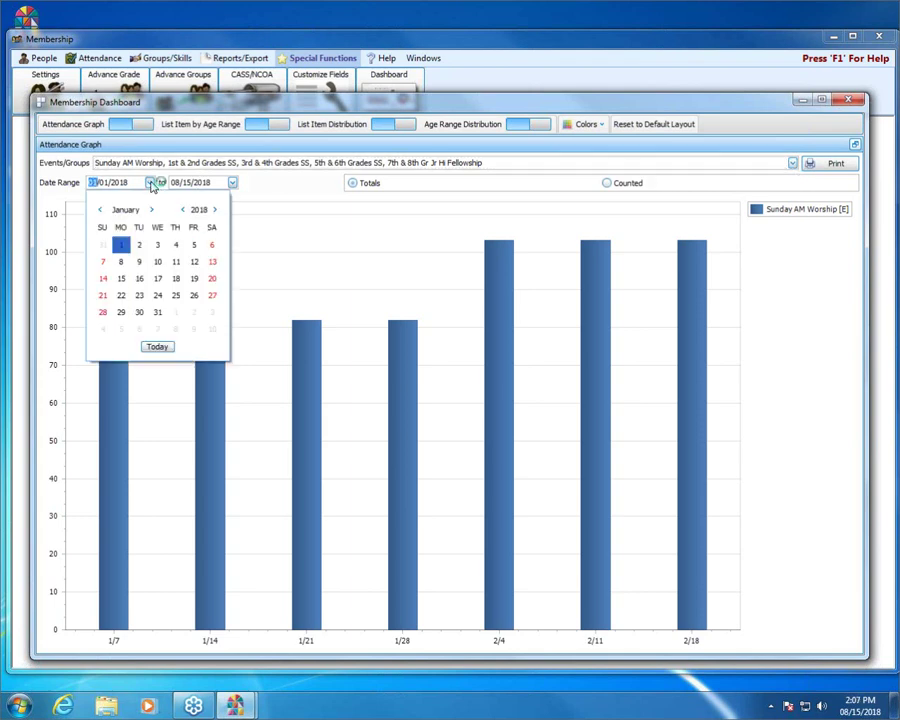
{"action": "left_click", "coordinate": [182, 210]}
{"action": "left_click", "coordinate": [182, 210]}
{"action": "left_click", "coordinate": [192, 245]}
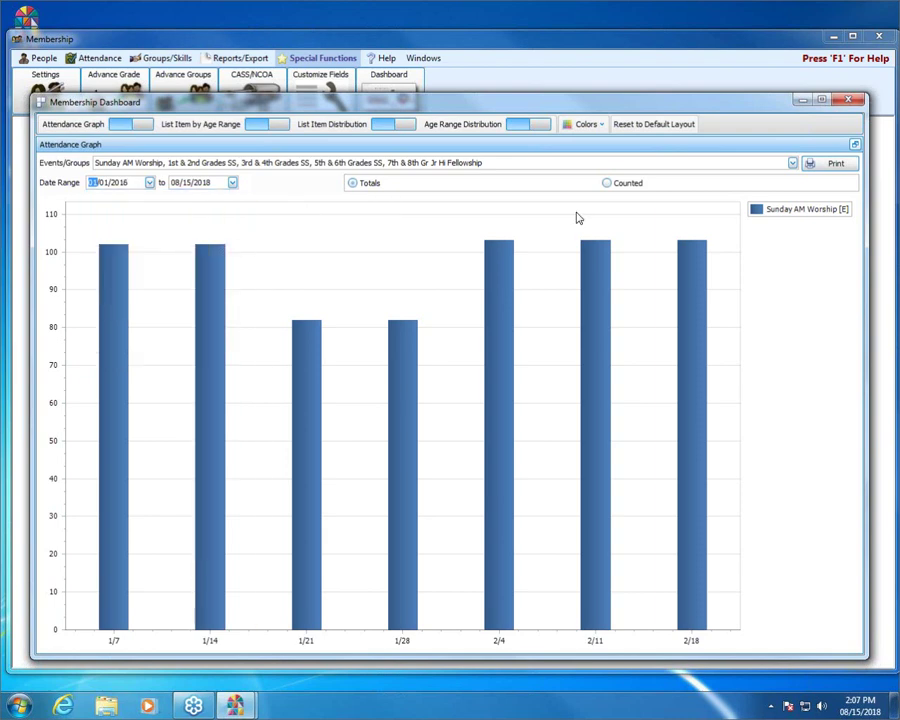
{"action": "left_click", "coordinate": [212, 182]}
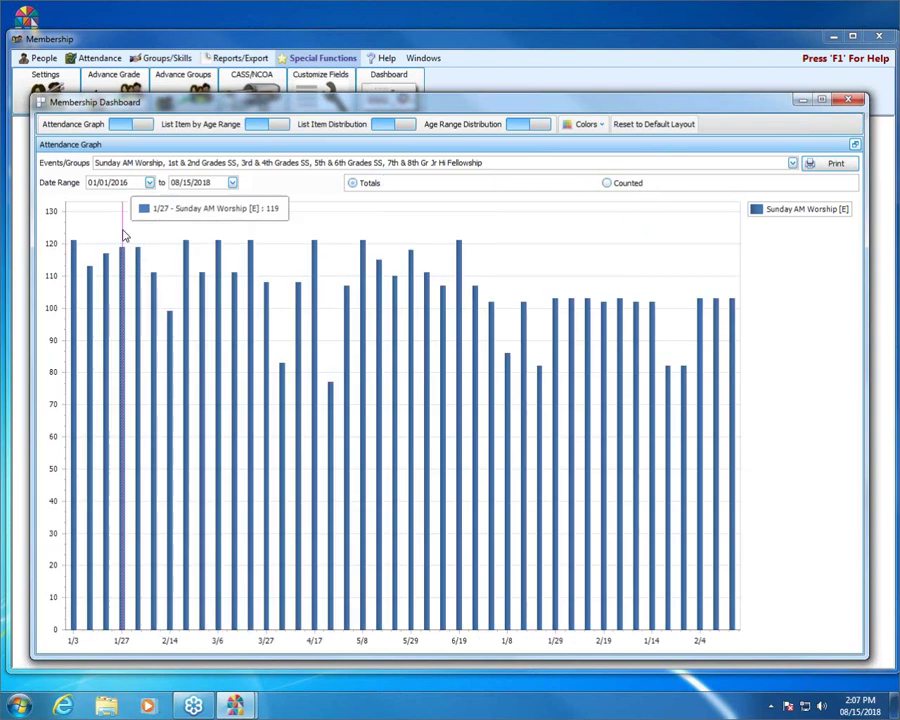
{"action": "mouse_move", "coordinate": [82, 333]}
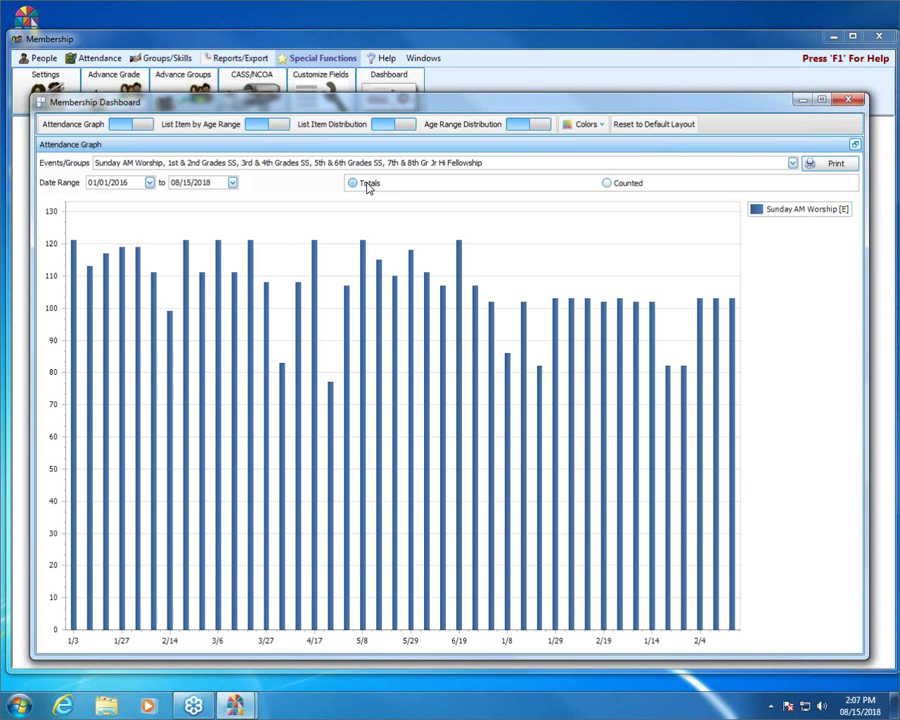
{"action": "left_click", "coordinate": [614, 185]}
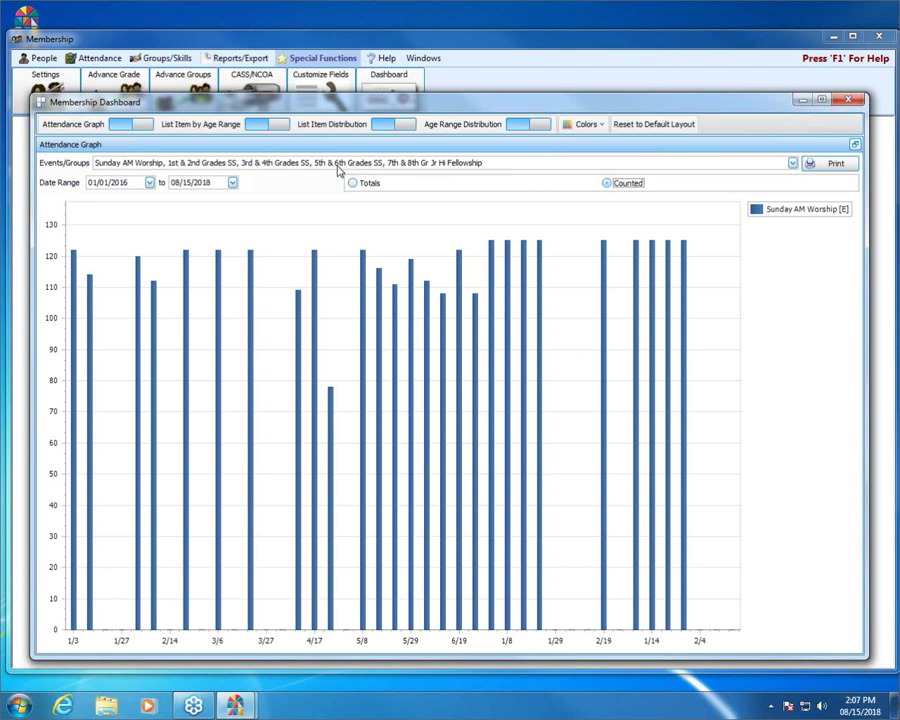
Preview the Attendance Graph's printout in Landscape orientation, leaving the page header font as it is, and close the preview
{"action": "left_click", "coordinate": [836, 166]}
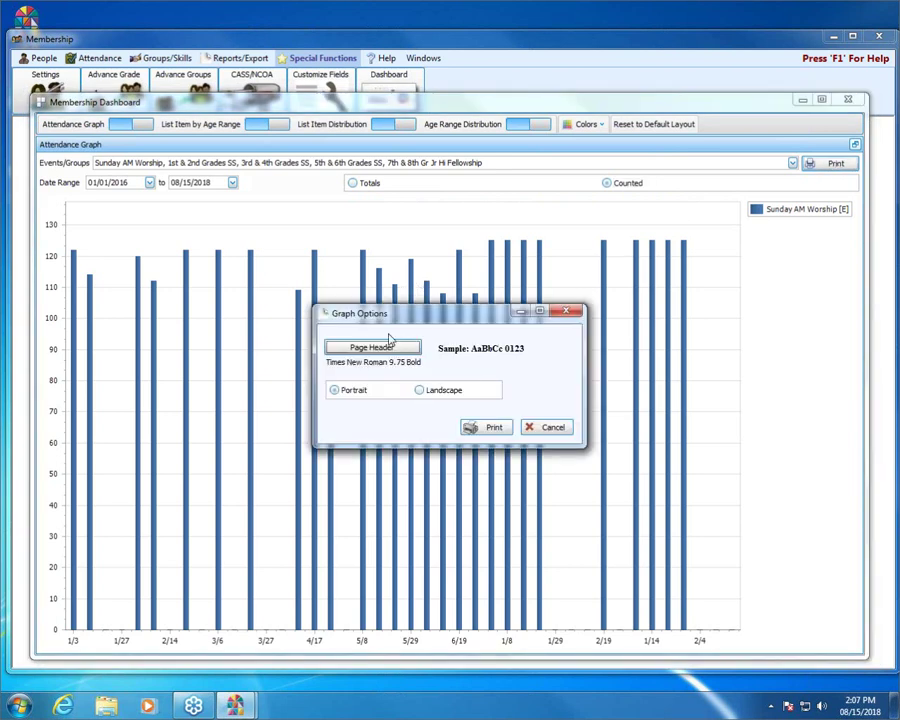
{"action": "left_click", "coordinate": [438, 392]}
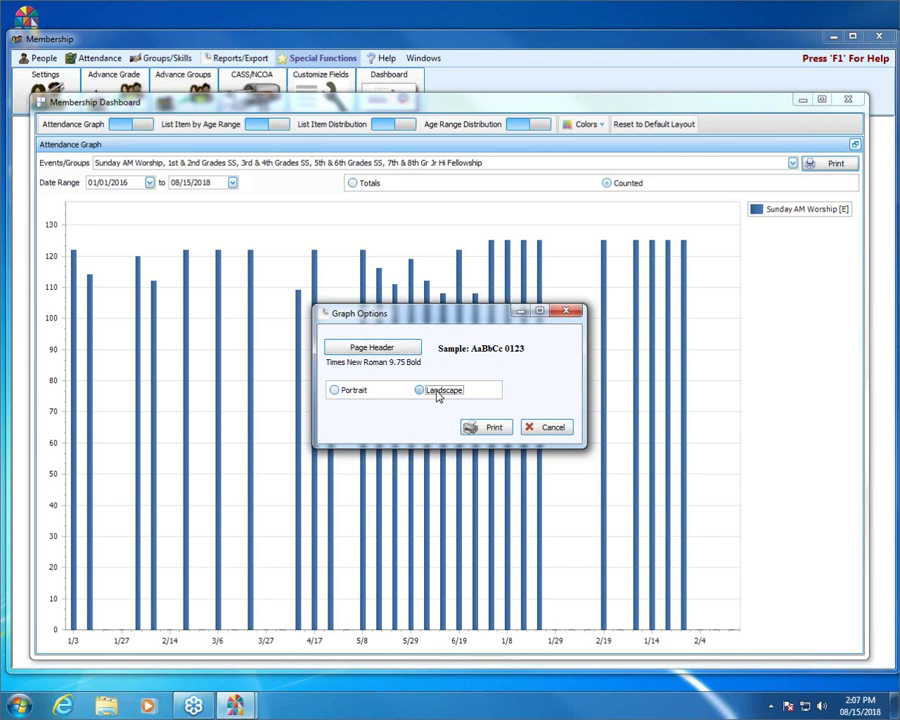
{"action": "left_click", "coordinate": [396, 350]}
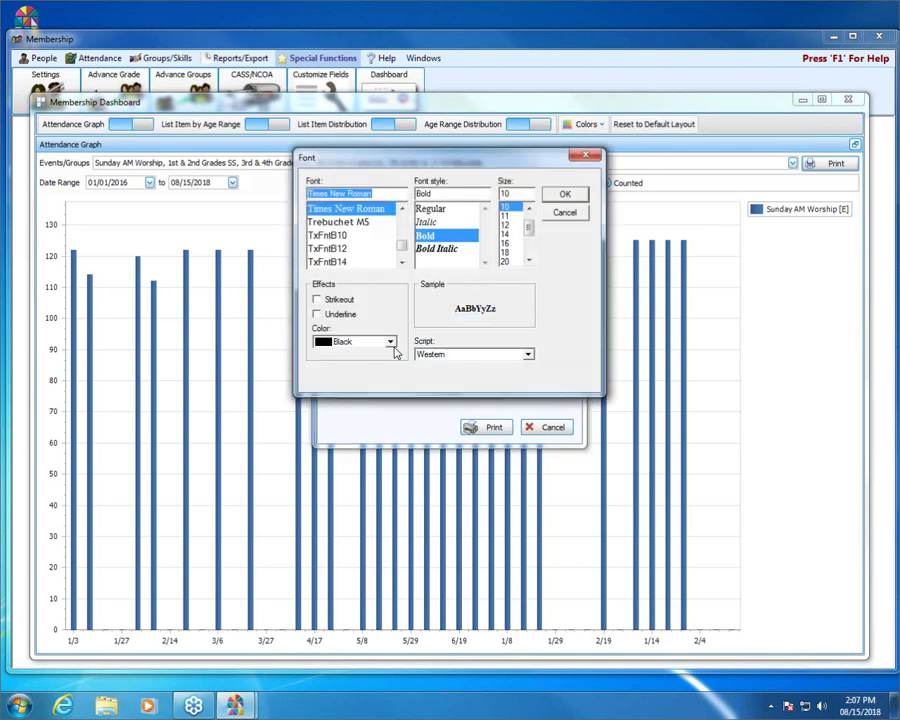
{"action": "left_click", "coordinate": [566, 213]}
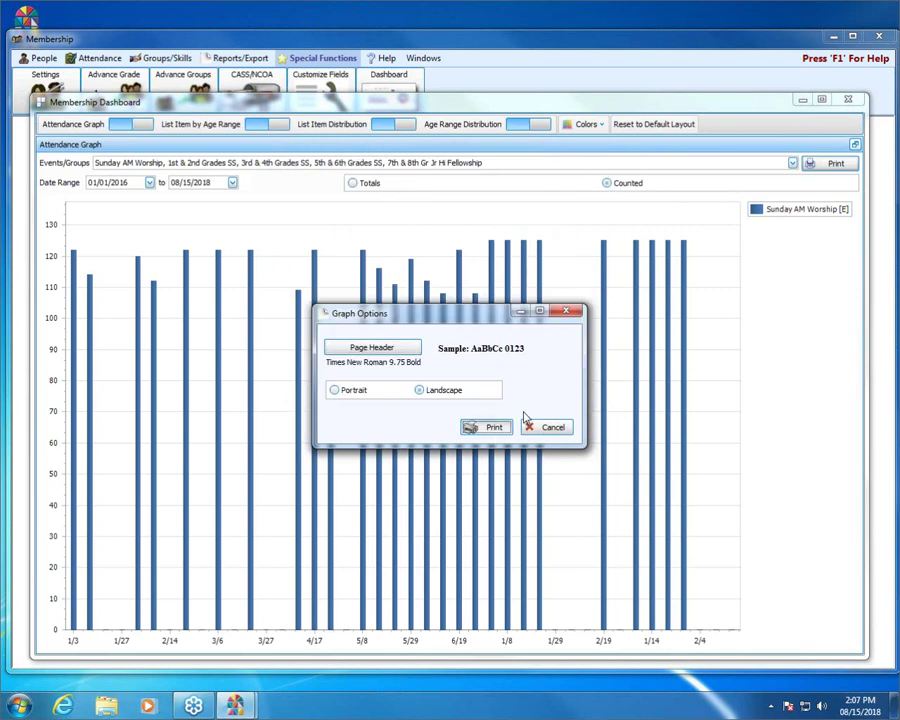
{"action": "key", "text": "Return"}
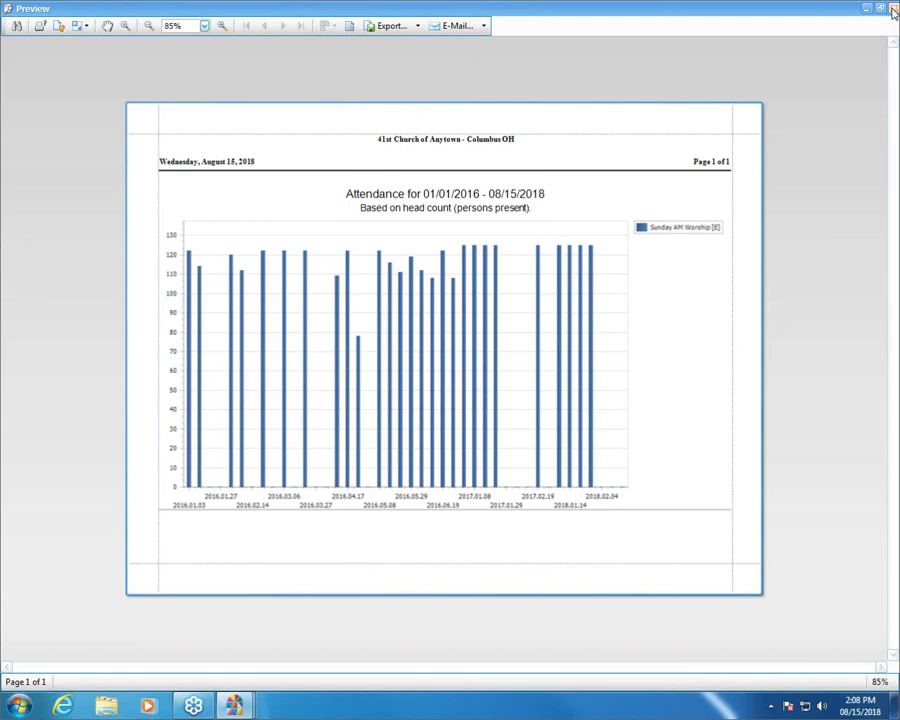
{"action": "key", "text": "Escape"}
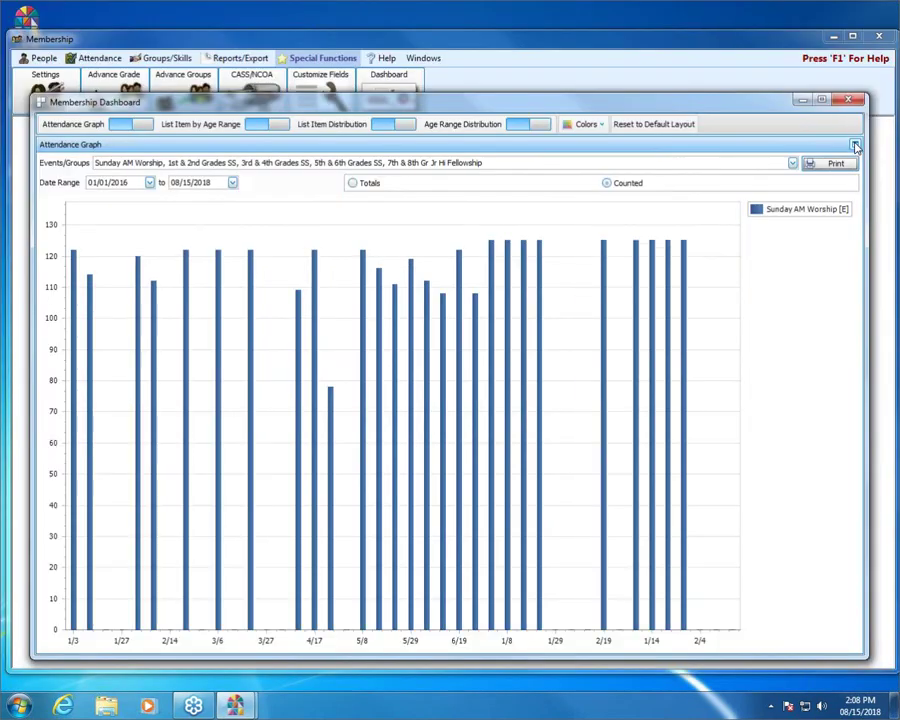
Restore the maximized Attendance Graph to its normal size among the other dashboard panels
{"action": "left_click", "coordinate": [855, 146]}
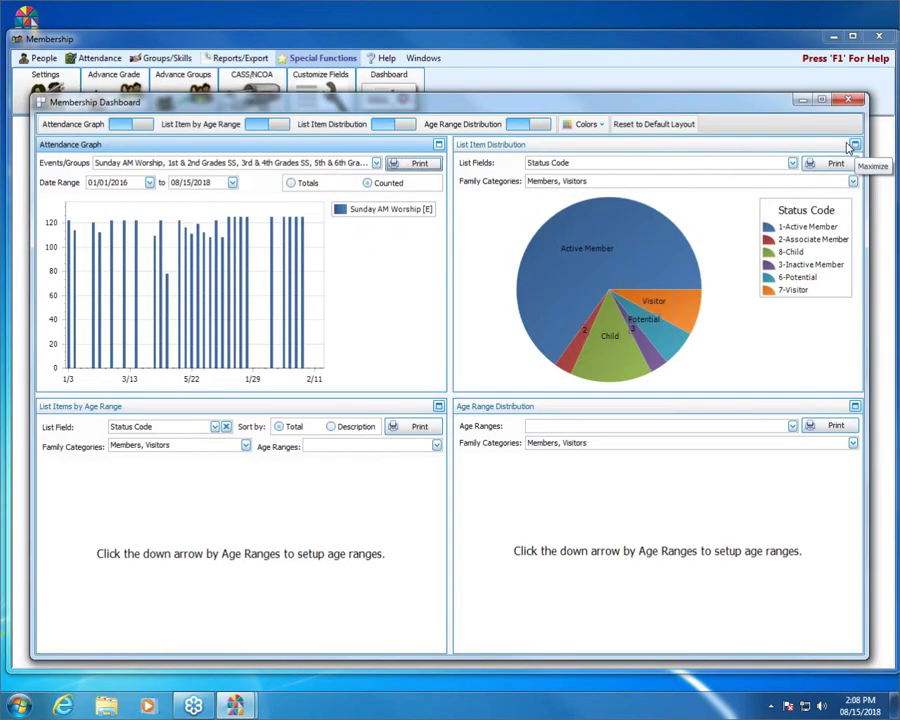
{"action": "left_click", "coordinate": [440, 146]}
{"action": "left_click", "coordinate": [855, 146]}
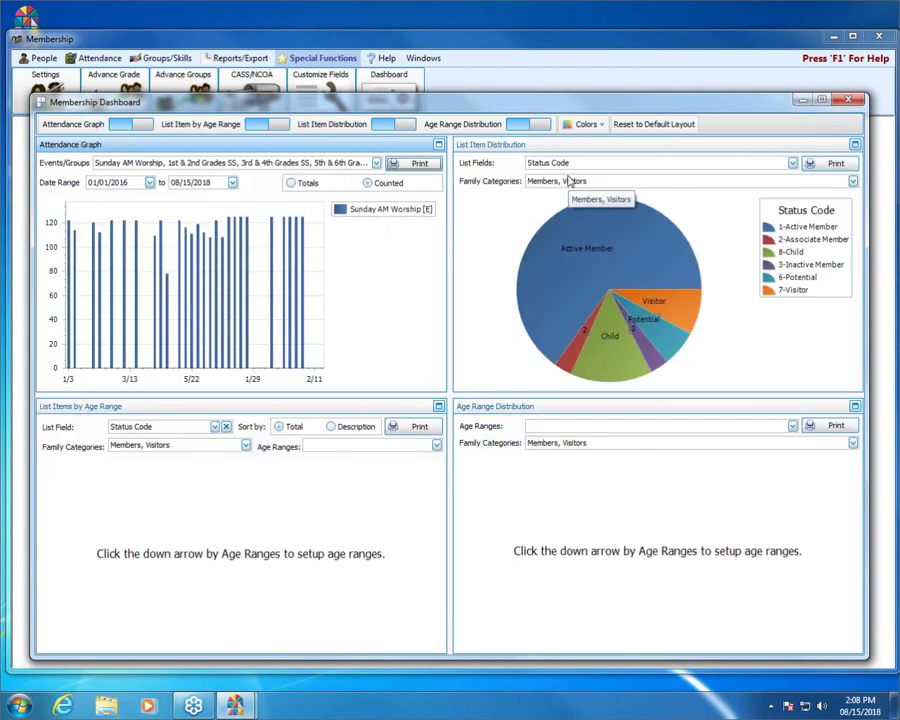
Maximize the List Item Distribution panel and browse the list fields it can chart
{"action": "left_click", "coordinate": [854, 145]}
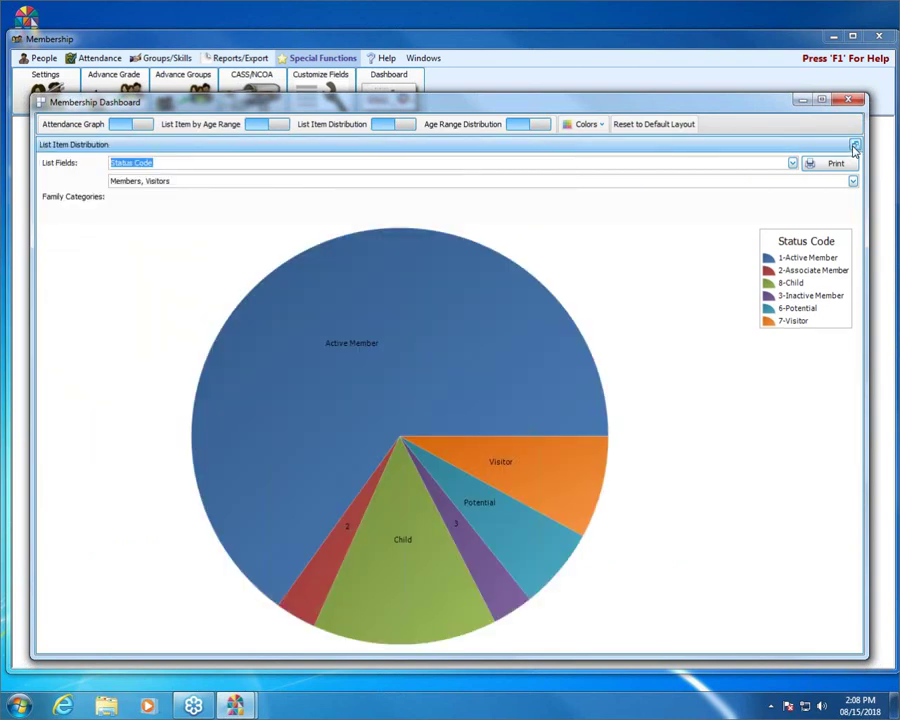
{"action": "left_click", "coordinate": [792, 163]}
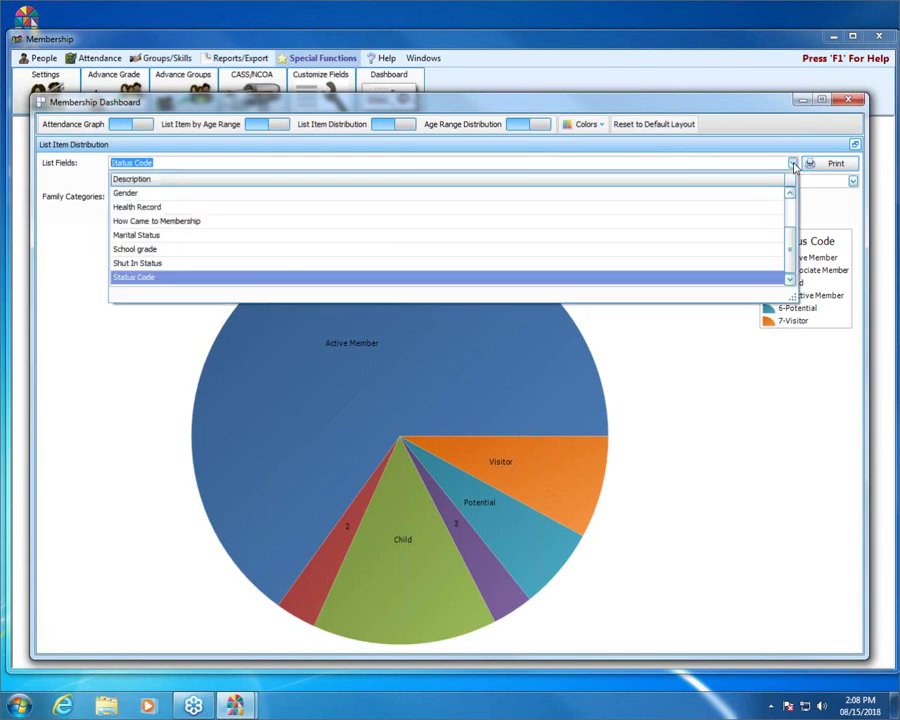
{"action": "left_click", "coordinate": [790, 194]}
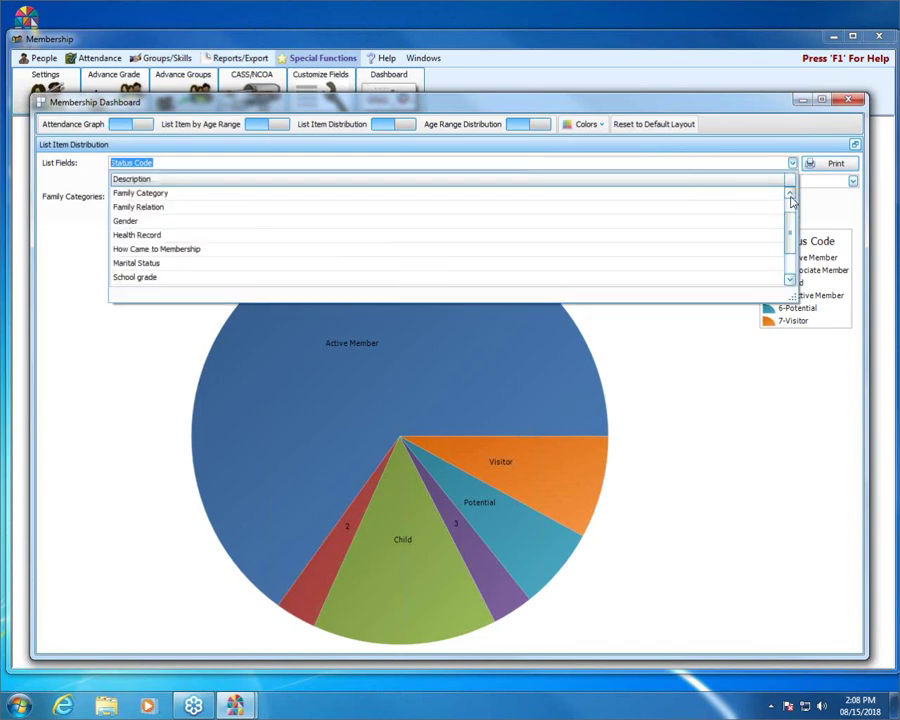
{"action": "left_click", "coordinate": [790, 194]}
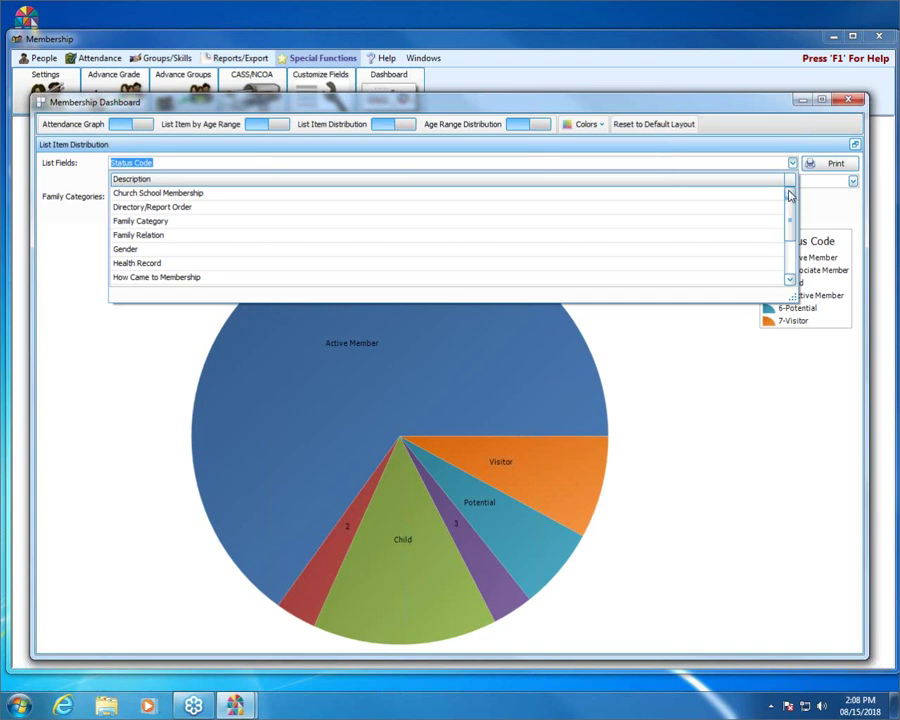
{"action": "left_click", "coordinate": [794, 164]}
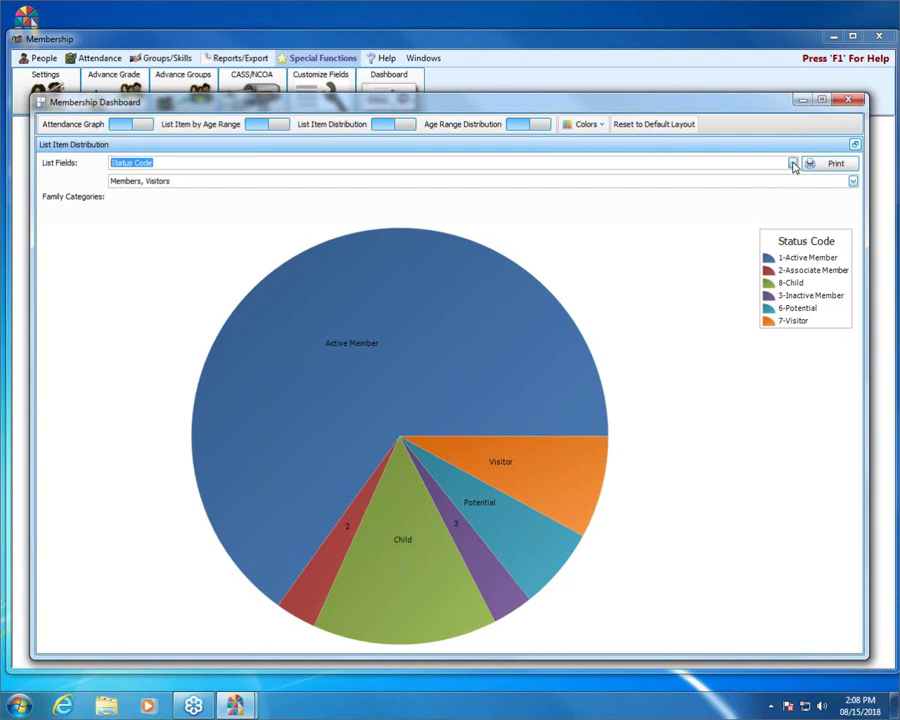
Exclude Visitors from the List Item Distribution's family categories to chart only Members, and include Visitors again
{"action": "left_click", "coordinate": [852, 181]}
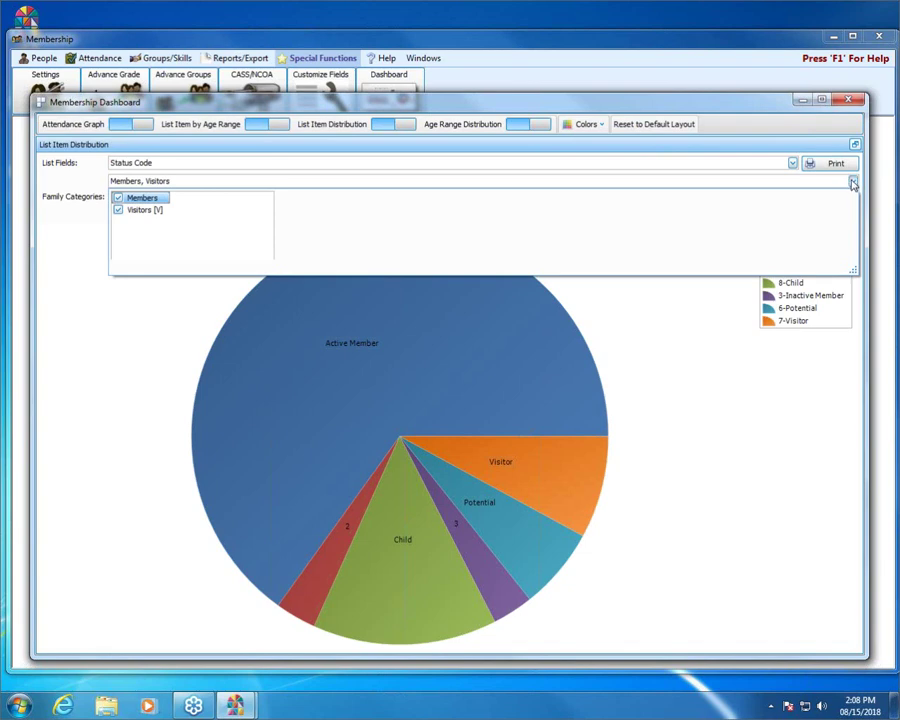
{"action": "left_click", "coordinate": [157, 213]}
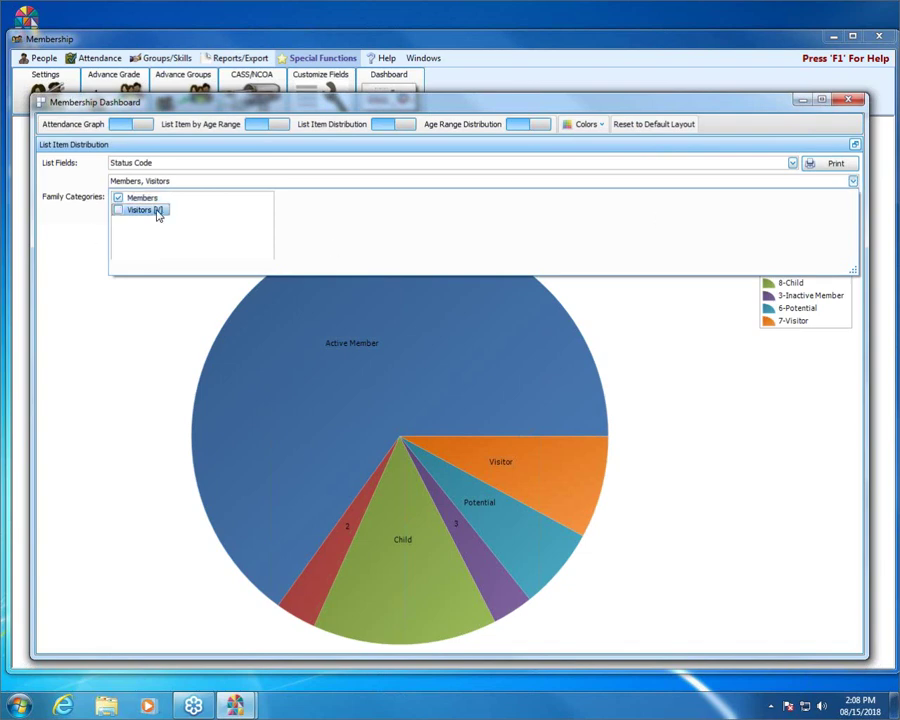
{"action": "left_click", "coordinate": [852, 182]}
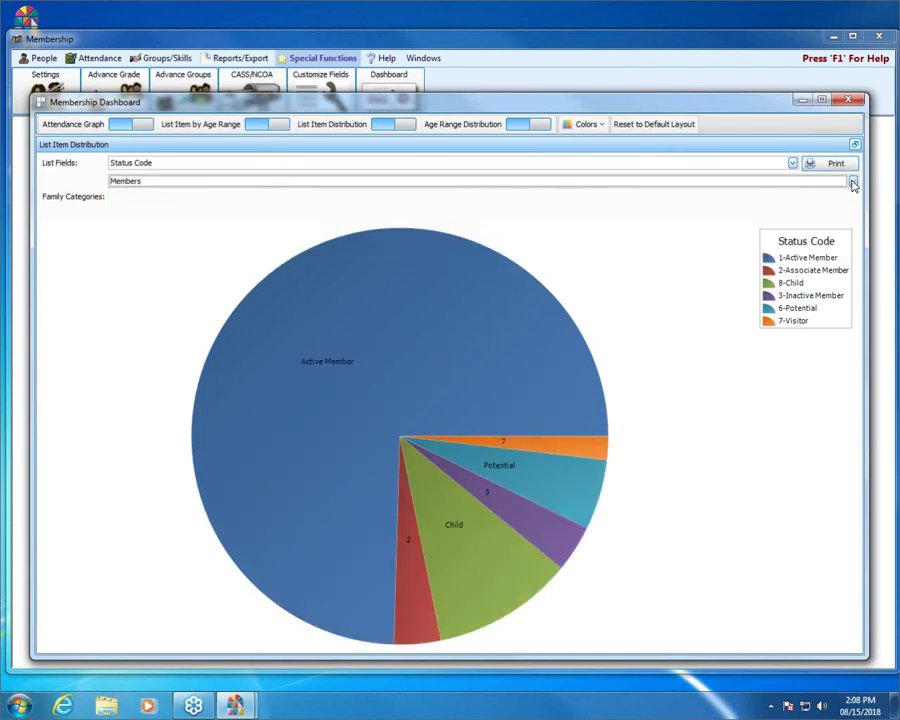
{"action": "left_click", "coordinate": [853, 185]}
{"action": "left_click", "coordinate": [128, 212]}
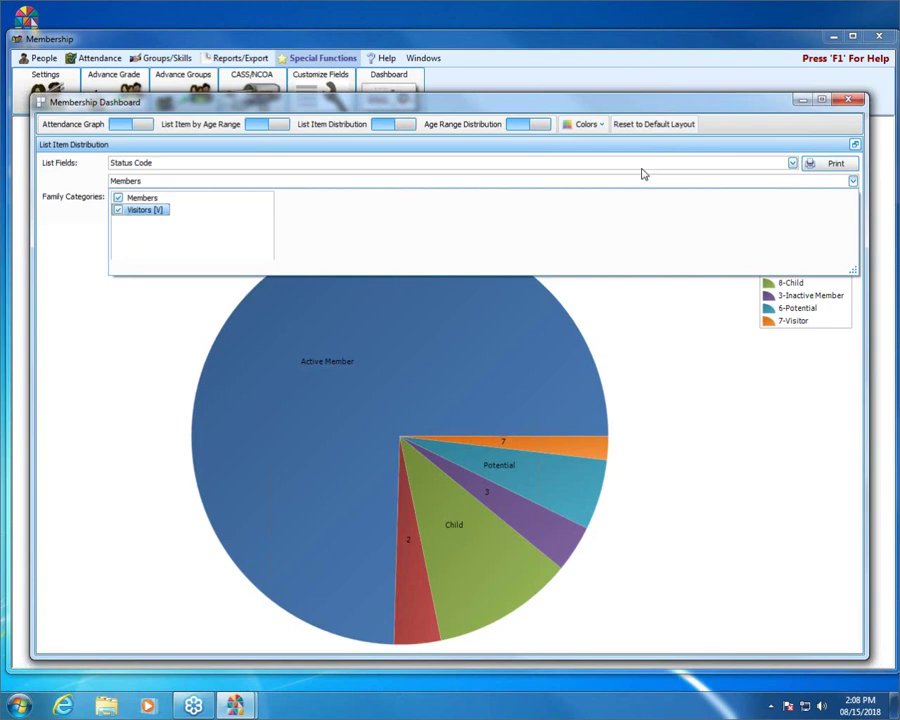
Switch the List Item Distribution chart to the Directory/Report Order field and examine its slices
{"action": "left_click", "coordinate": [792, 163]}
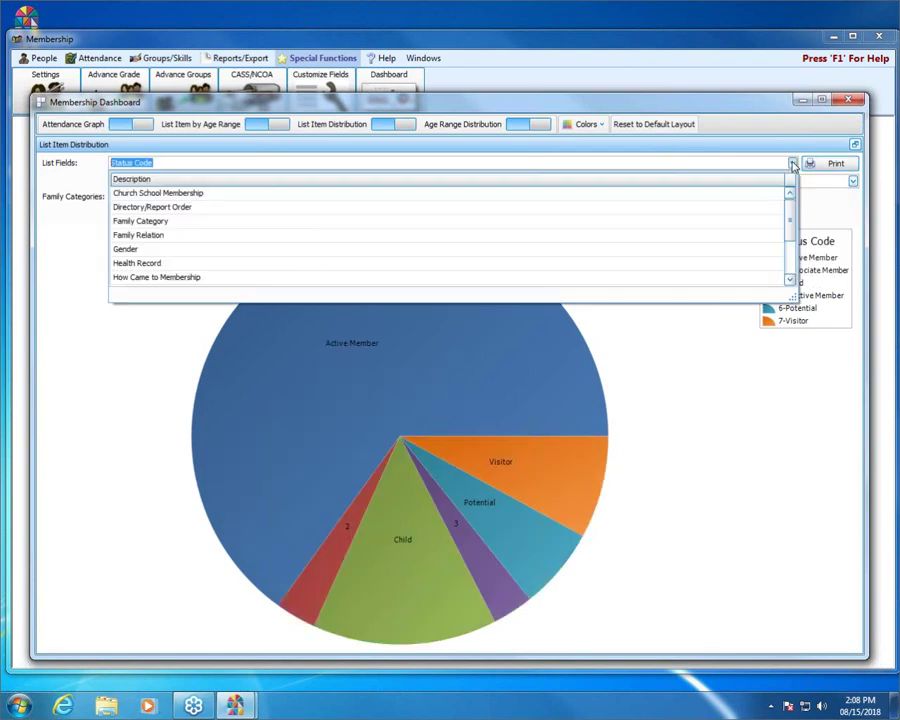
{"action": "left_click", "coordinate": [157, 207]}
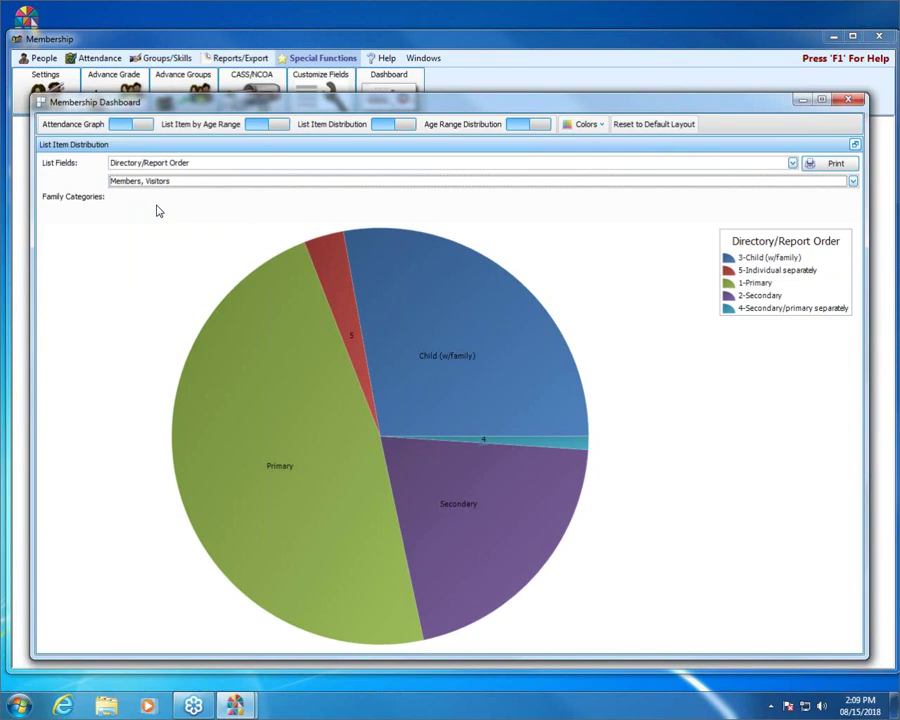
{"action": "mouse_move", "coordinate": [331, 551]}
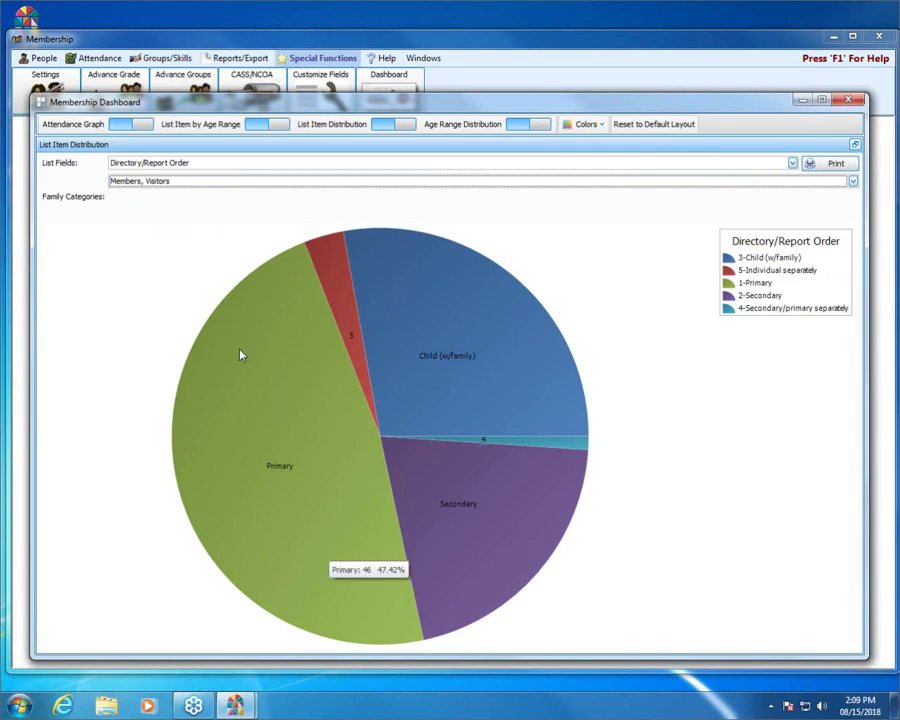
{"action": "mouse_move", "coordinate": [477, 365]}
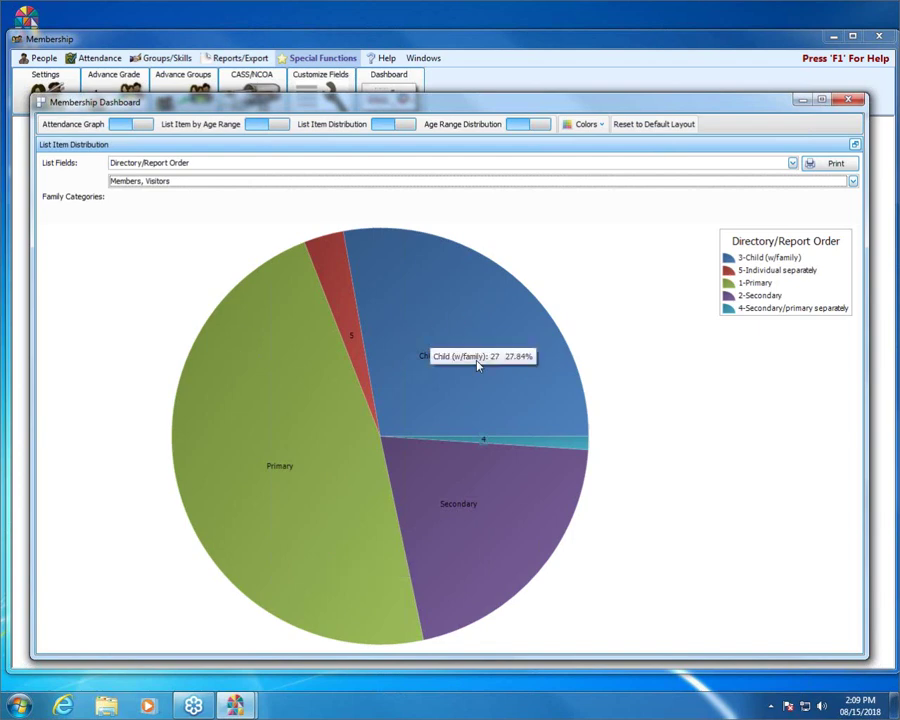
{"action": "mouse_move", "coordinate": [449, 529]}
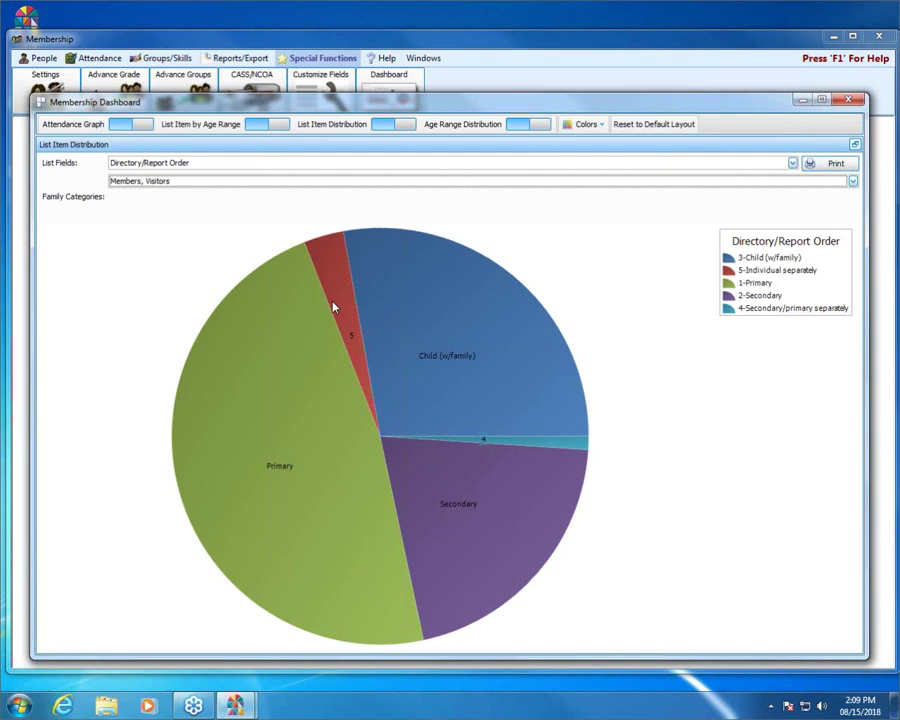
{"action": "mouse_move", "coordinate": [341, 307]}
Restore the List Item Distribution panel to normal size and hide it together with the Attendance Graph
{"action": "left_click", "coordinate": [855, 145]}
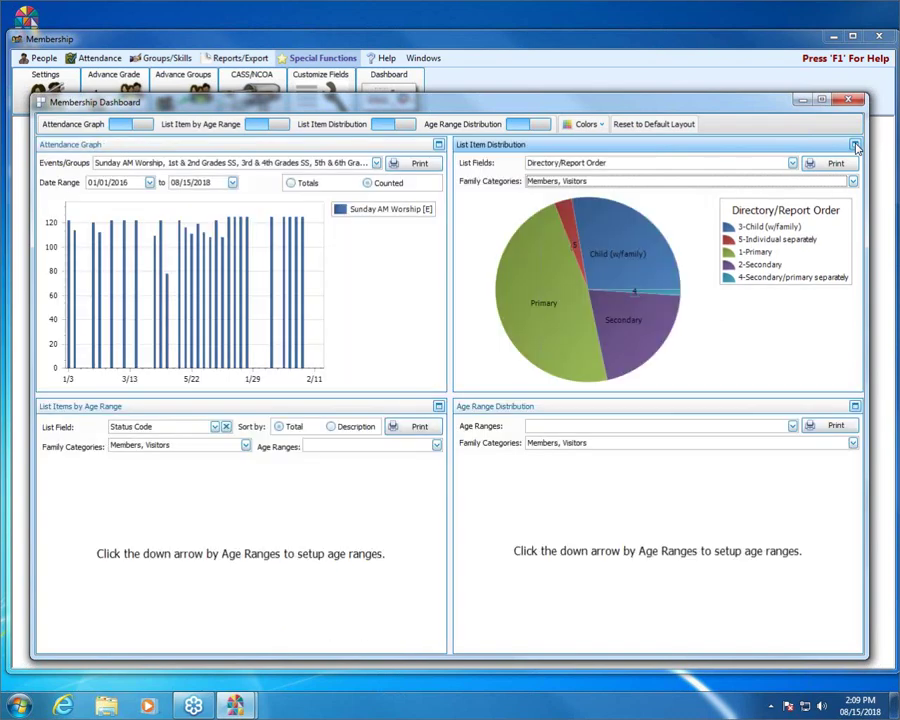
{"action": "left_click", "coordinate": [138, 125]}
{"action": "left_click", "coordinate": [406, 126]}
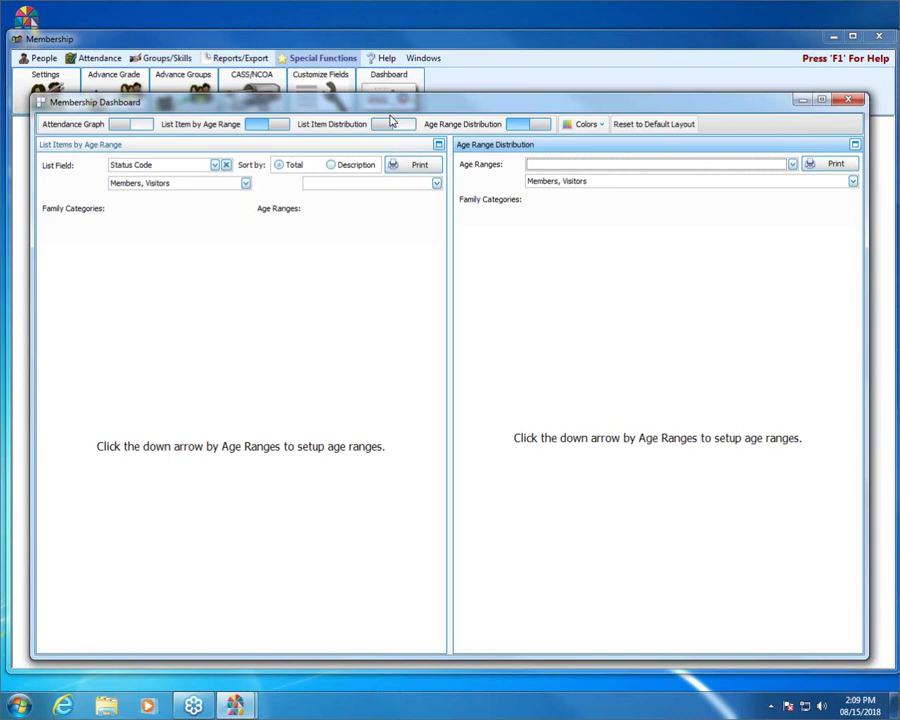
Start the age ranges for List Items by Age Range with a low age of 0
{"action": "left_click", "coordinate": [436, 184]}
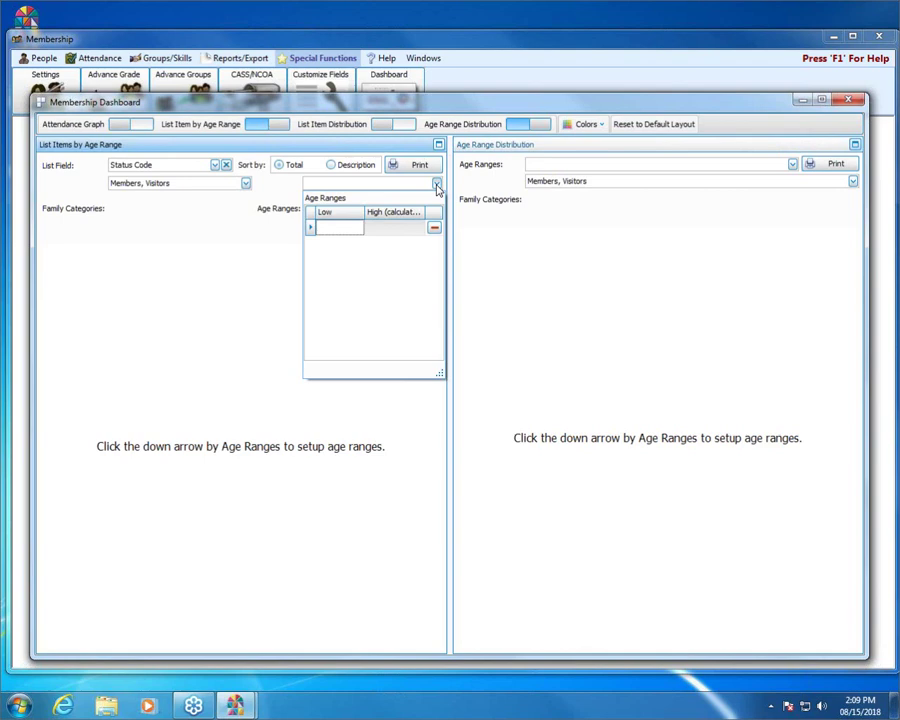
{"action": "left_click", "coordinate": [341, 230]}
{"action": "type", "text": "0"}
{"action": "key", "text": "Return"}
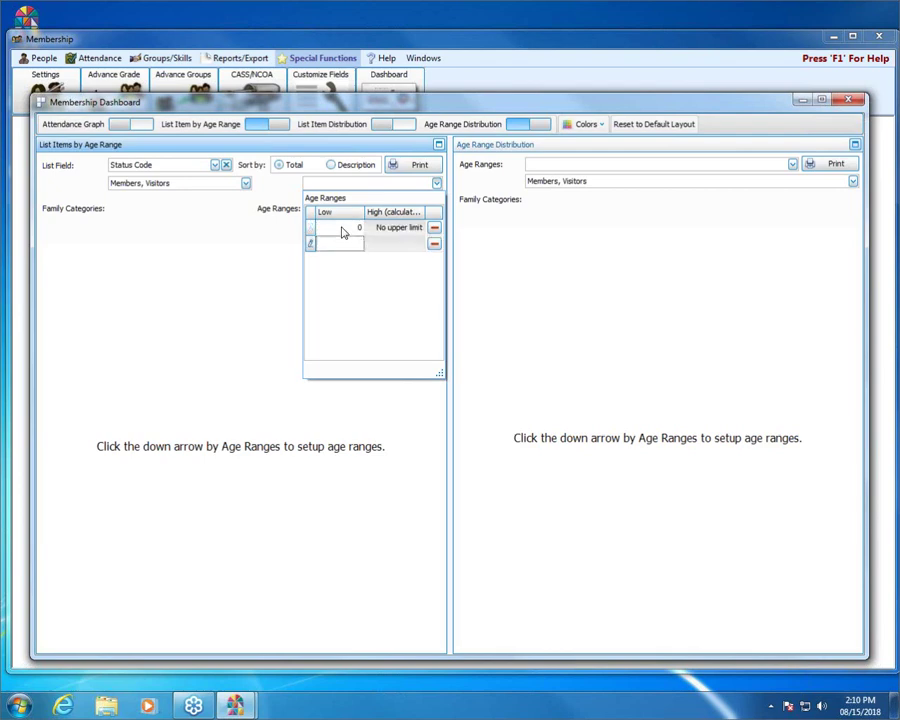
{"action": "type", "text": "18"}
{"action": "key", "text": "Return"}
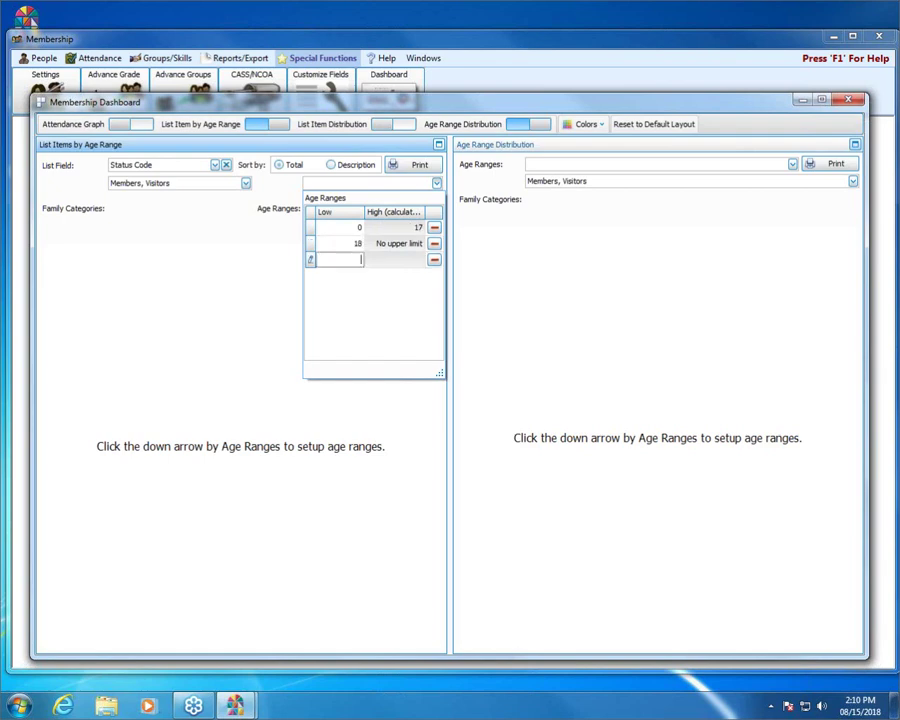
{"action": "left_click", "coordinate": [434, 244]}
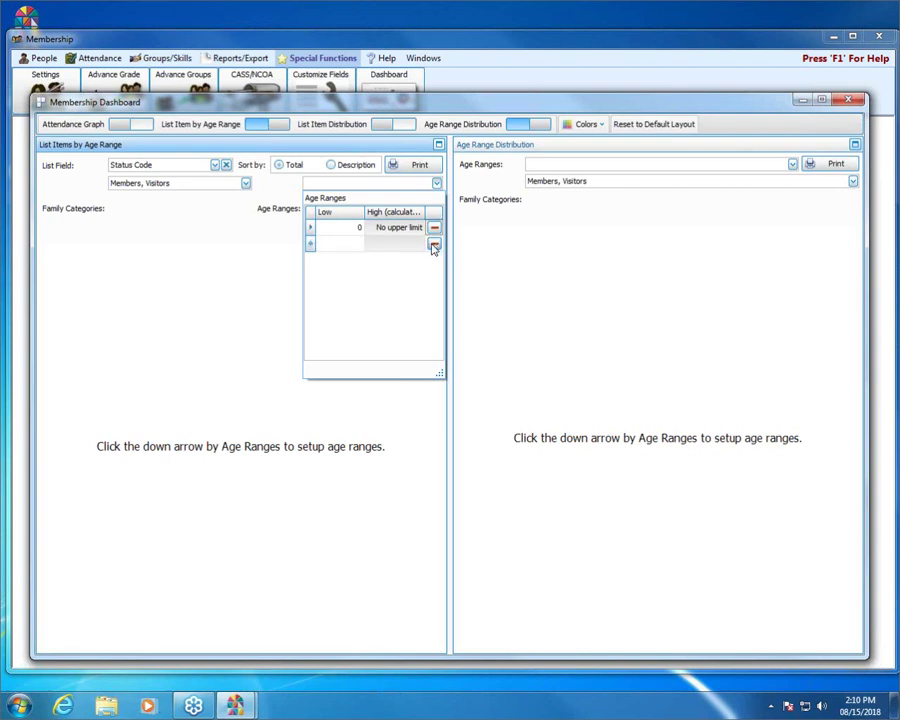
Add age ranges with low ages of 19, 30, 40, 50 and 60 and apply them to the List Items by Age Range graph
{"action": "left_click", "coordinate": [351, 243]}
{"action": "type", "text": "19"}
{"action": "key", "text": "Return"}
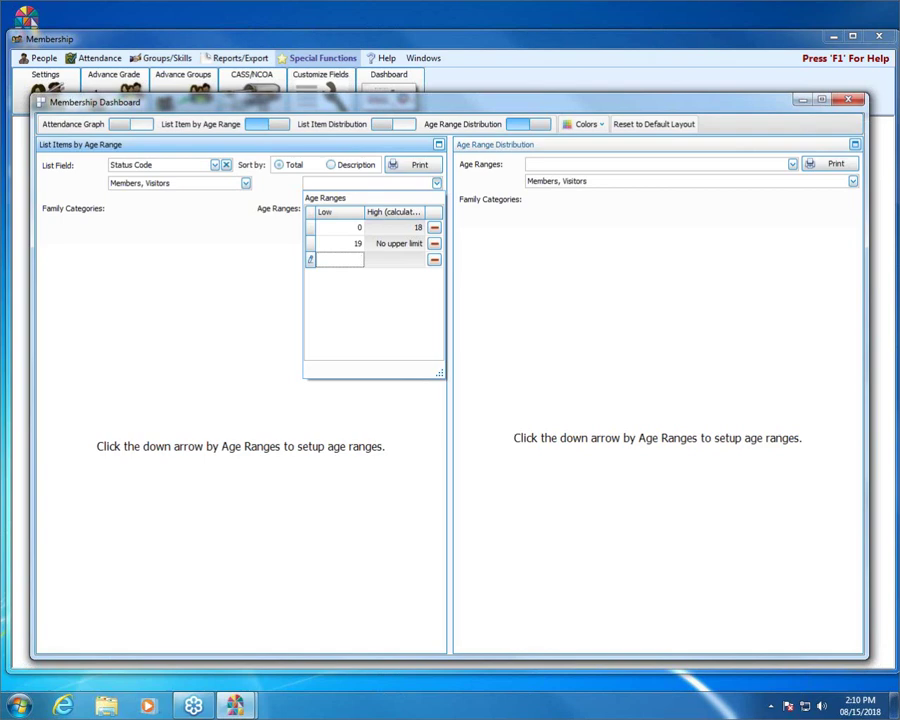
{"action": "type", "text": "30"}
{"action": "key", "text": "Return"}
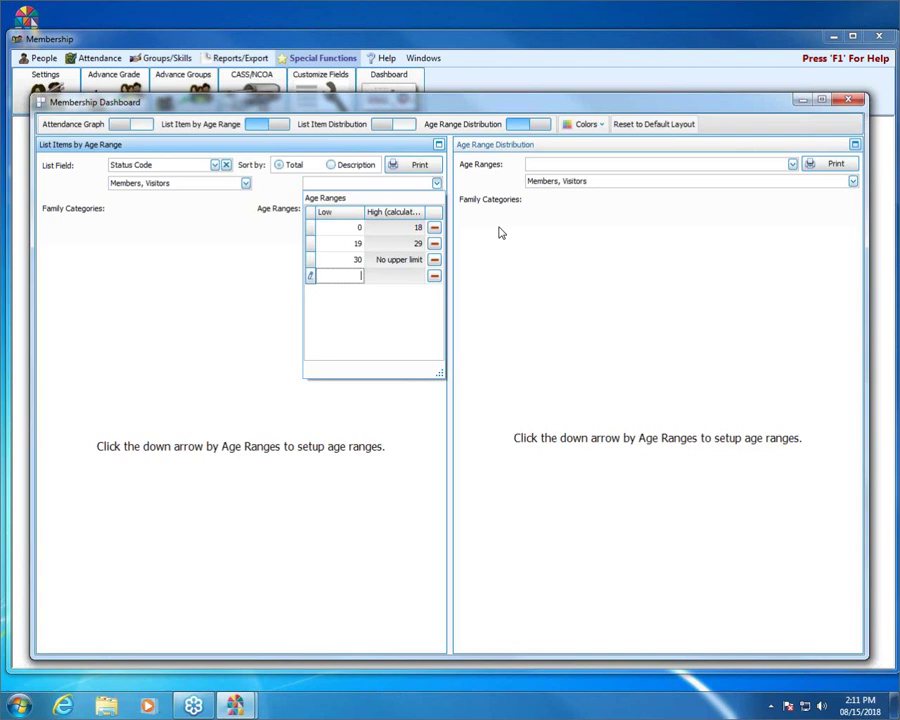
{"action": "type", "text": "40."}
{"action": "key", "text": "Return"}
{"action": "type", "text": "50"}
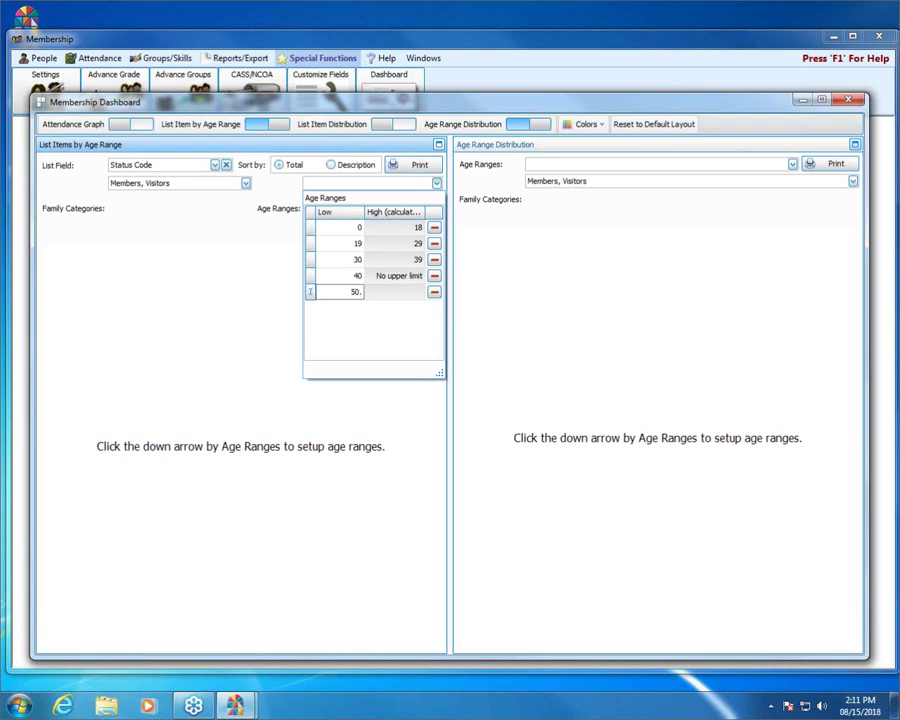
{"action": "key", "text": "Return"}
{"action": "type", "text": "60"}
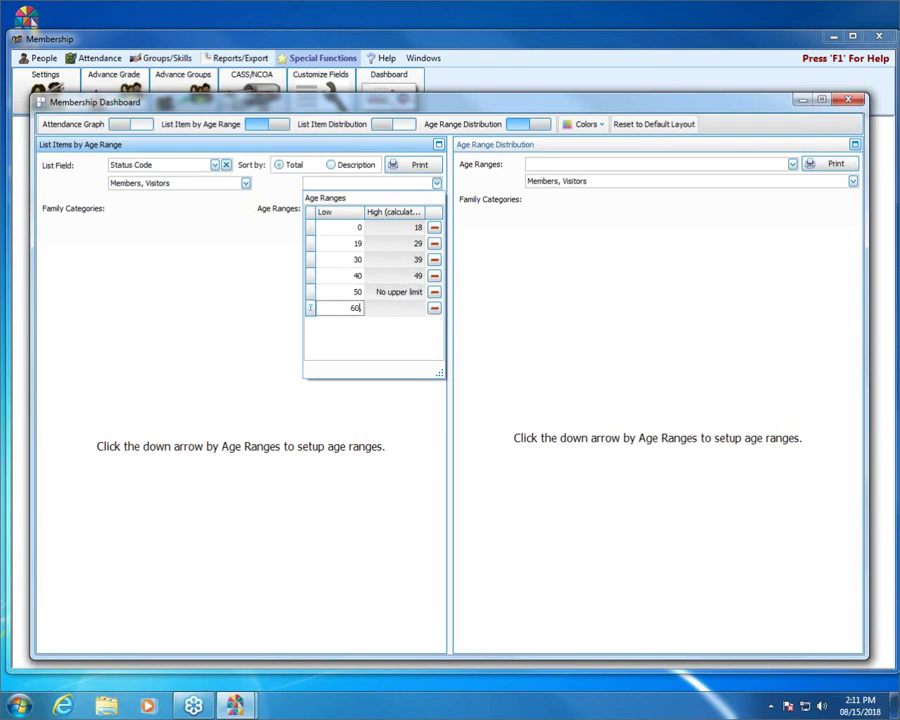
{"action": "key", "text": "Return"}
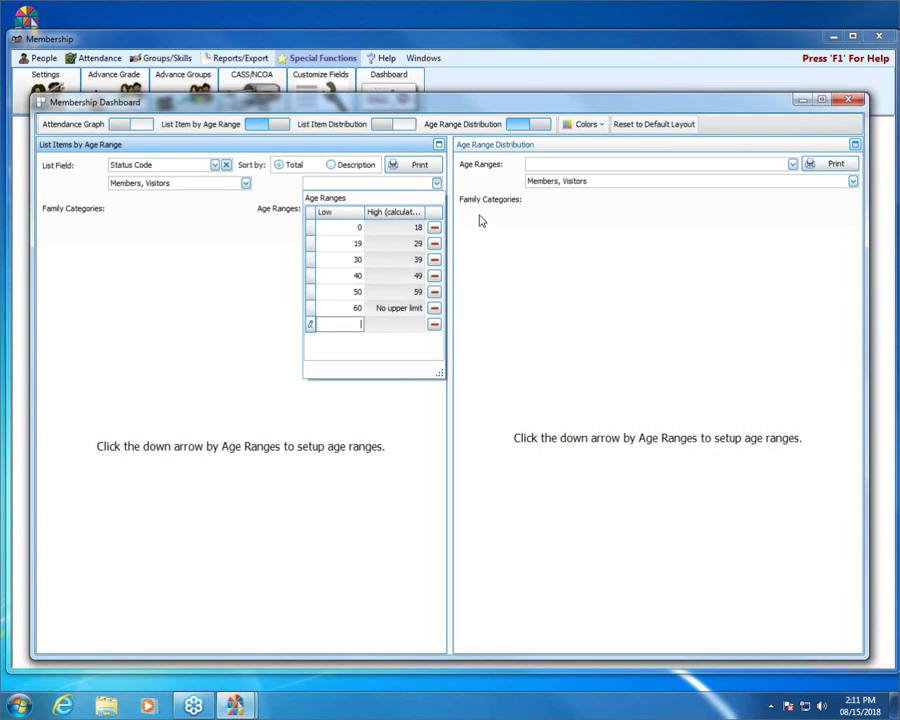
{"action": "left_click", "coordinate": [437, 186]}
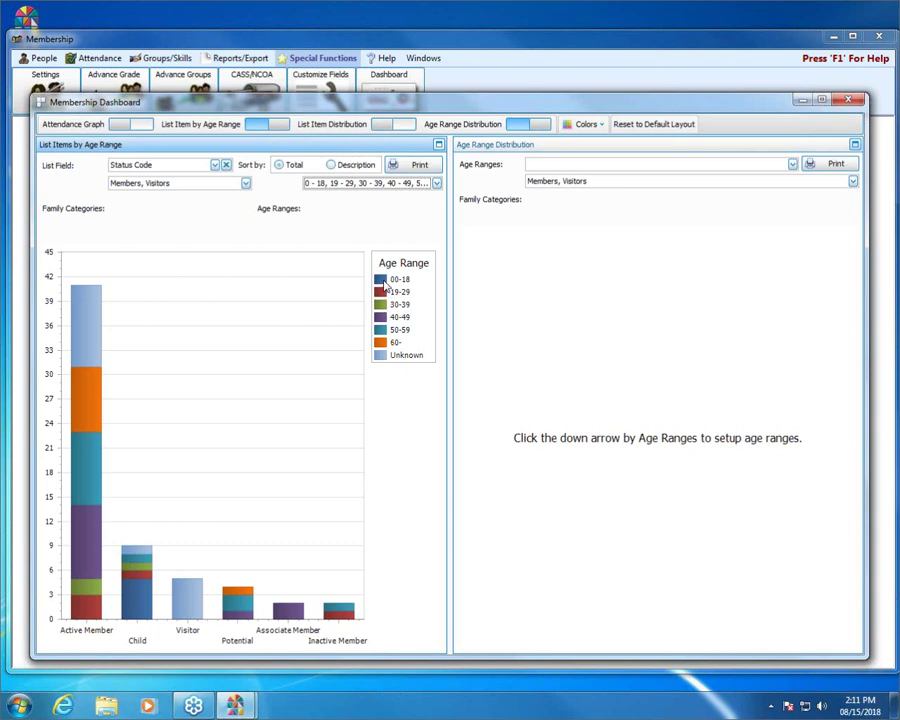
Examine the Status Code age segments and switch the List Items by Age Range graph to the Gender field
{"action": "left_click", "coordinate": [214, 166]}
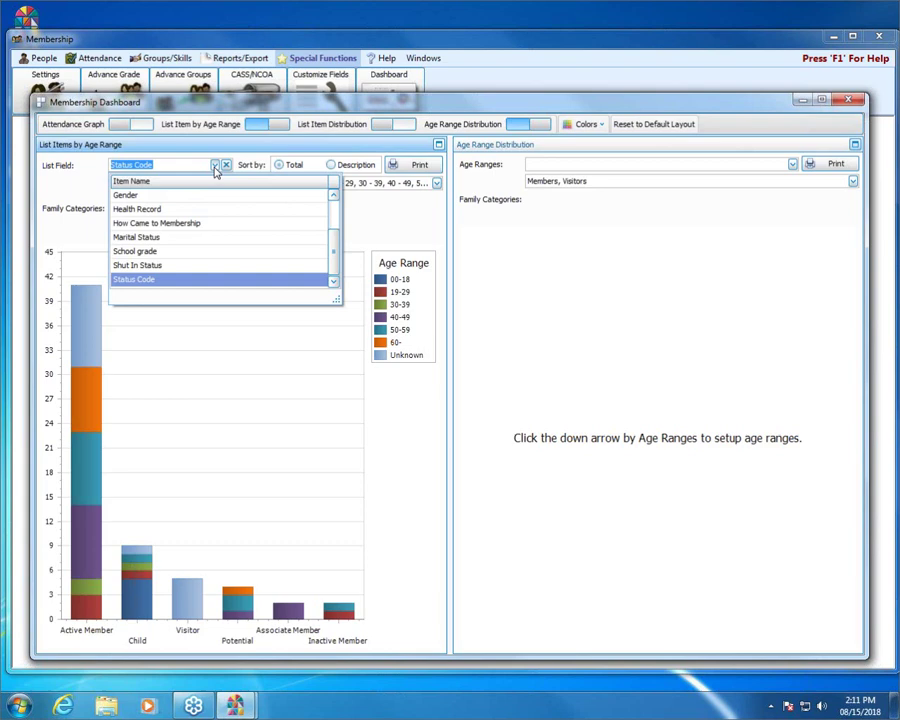
{"action": "left_click", "coordinate": [214, 168]}
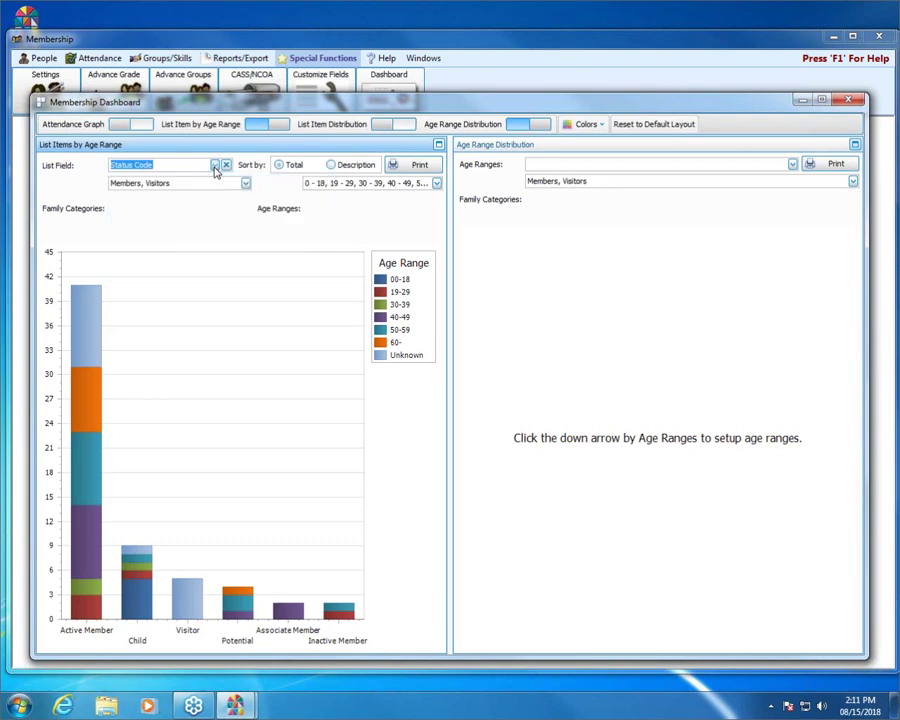
{"action": "mouse_move", "coordinate": [149, 335]}
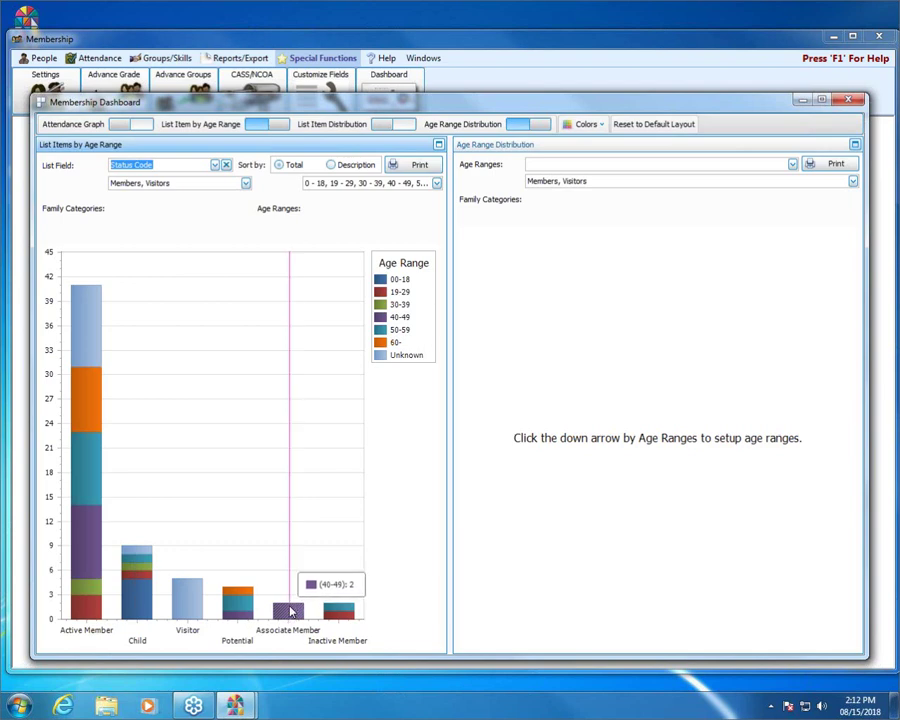
{"action": "left_click", "coordinate": [216, 167]}
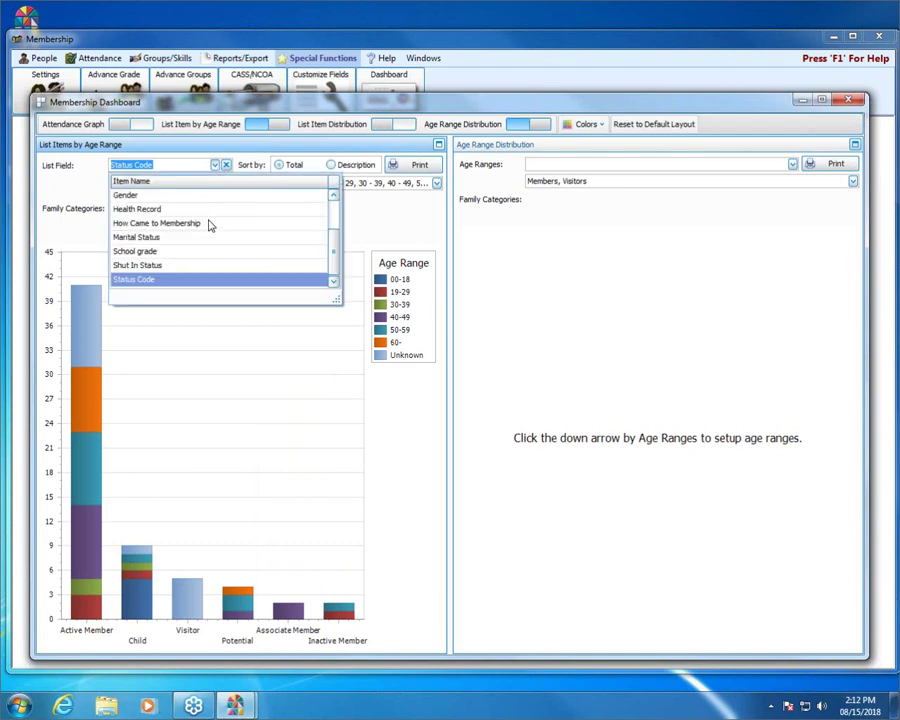
{"action": "scroll", "coordinate": [209, 223], "scroll_direction": "up", "scroll_amount": 3}
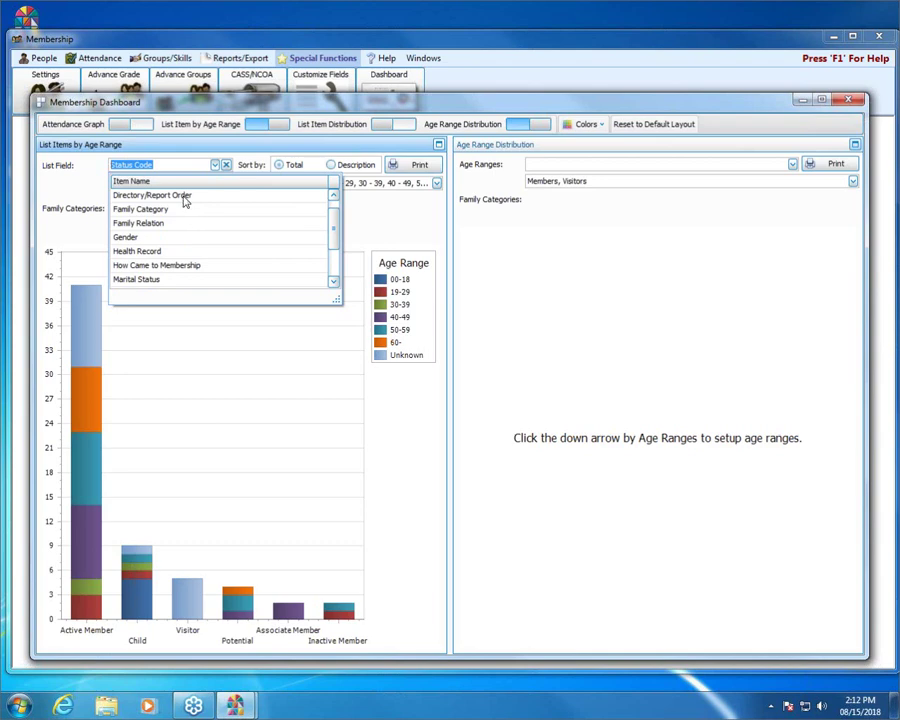
{"action": "left_click", "coordinate": [125, 237]}
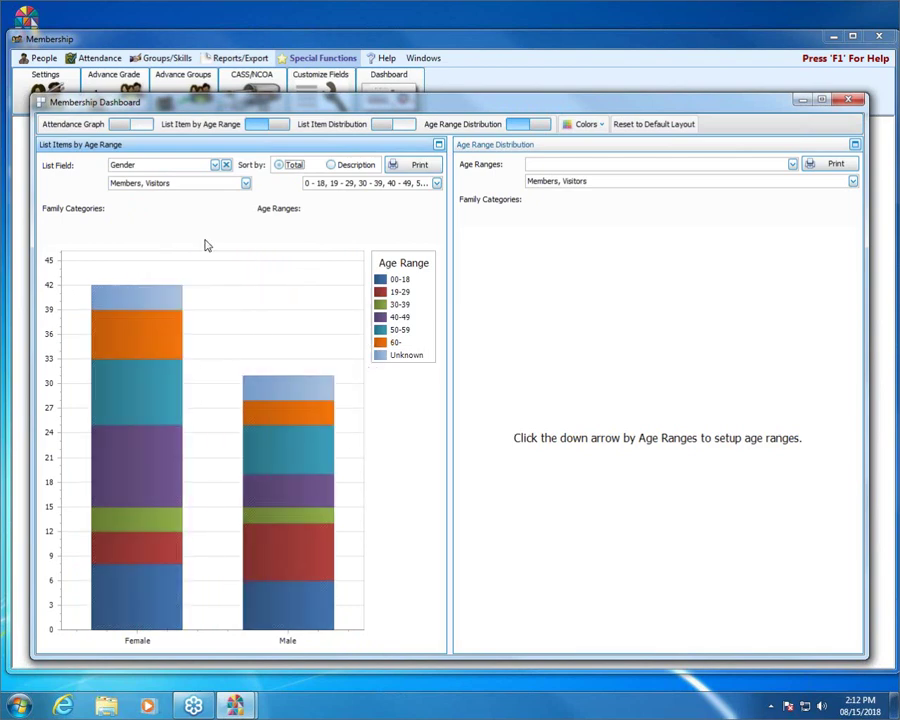
Switch the List Items by Age Range graph to Directory/Report Order and compare its Total and Description sorting, leaving it on Description
{"action": "left_click", "coordinate": [217, 168]}
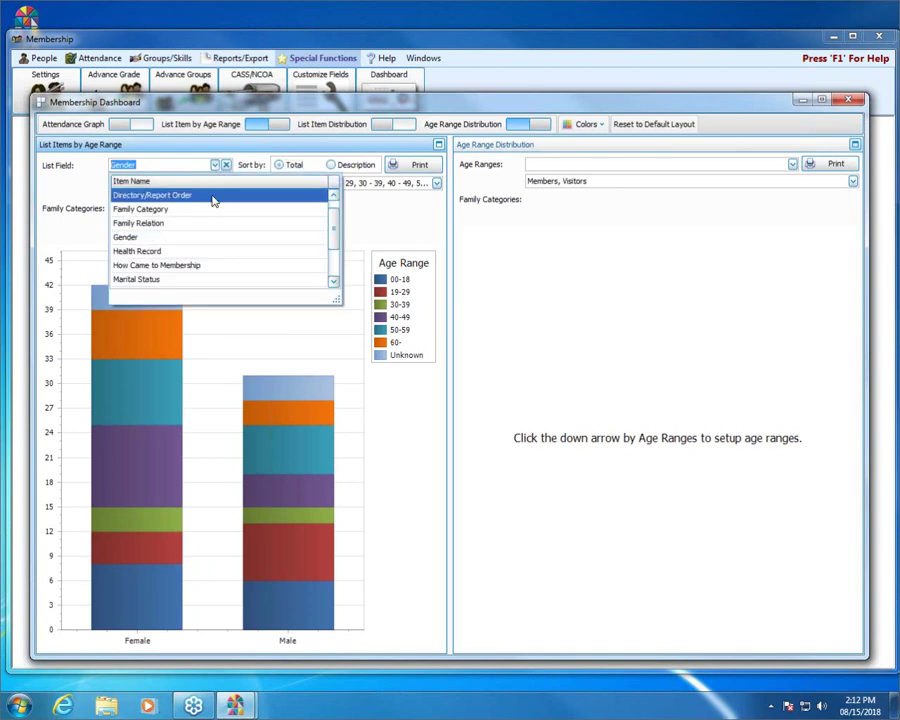
{"action": "left_click", "coordinate": [212, 198]}
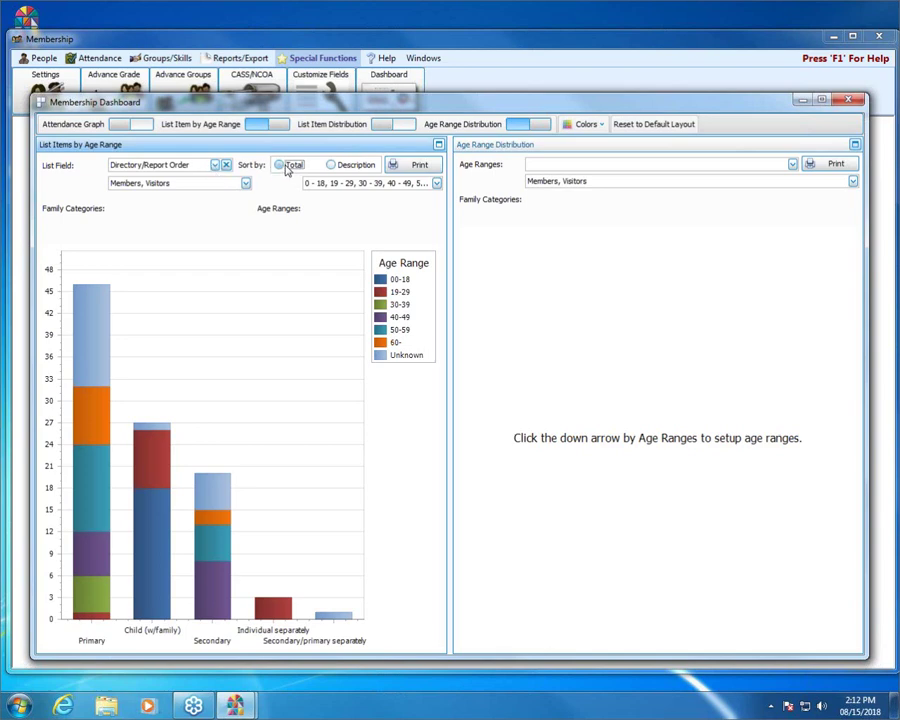
{"action": "left_click", "coordinate": [342, 167]}
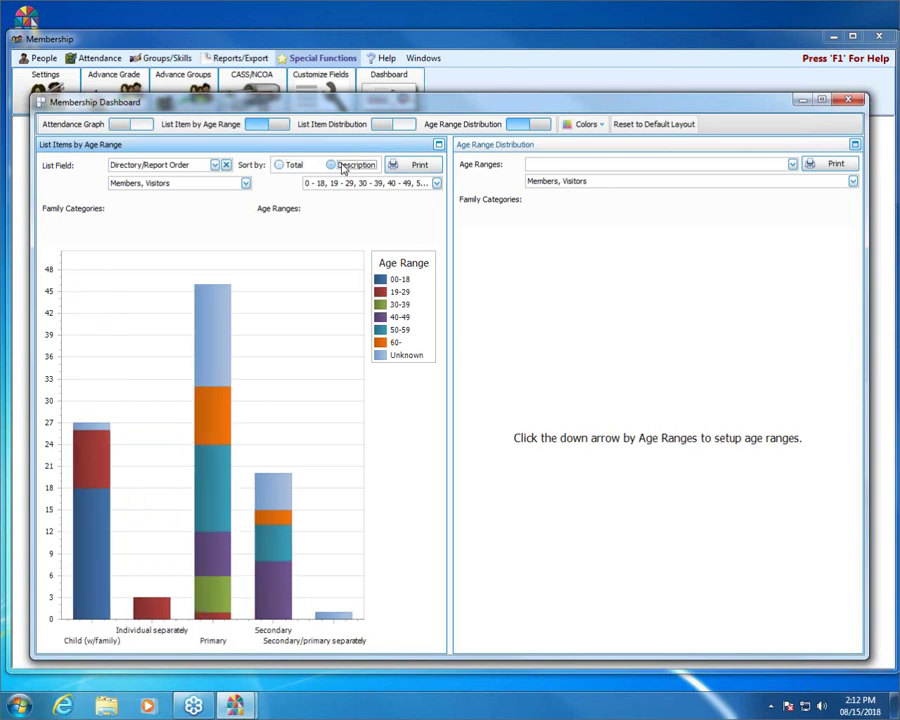
{"action": "left_click", "coordinate": [279, 166]}
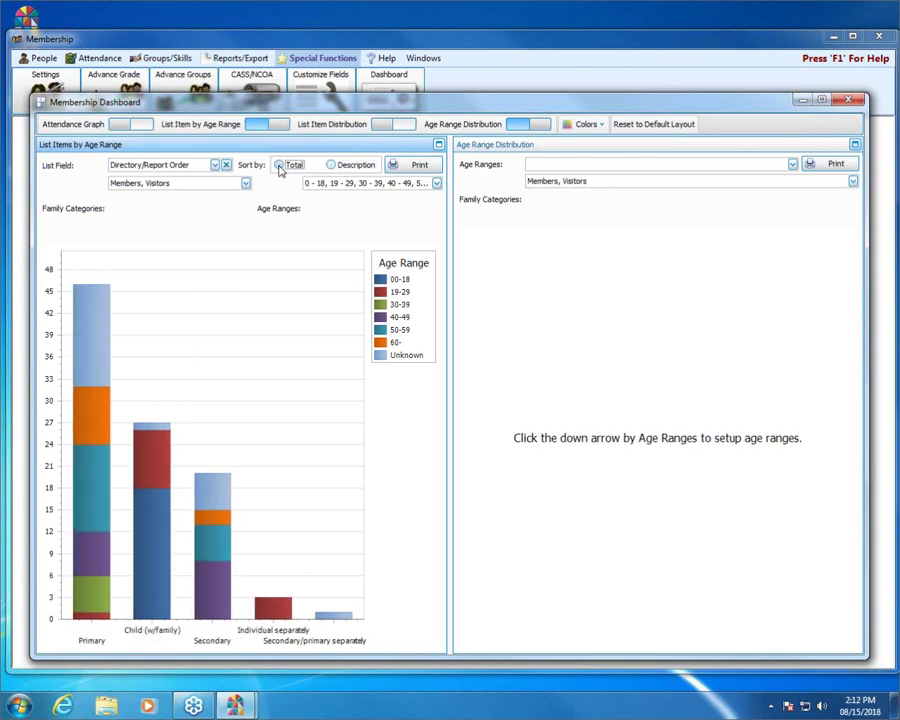
{"action": "mouse_move", "coordinate": [90, 300]}
{"action": "left_click", "coordinate": [338, 168]}
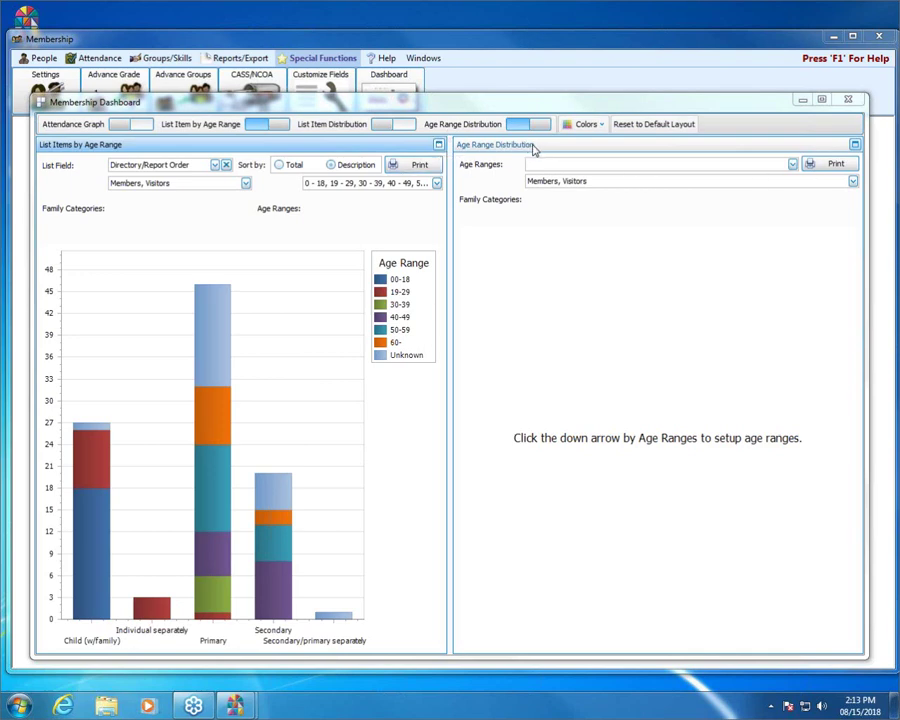
Start the age ranges for the Age Range Distribution graph with low ages of 0 and 19
{"action": "left_click", "coordinate": [792, 165]}
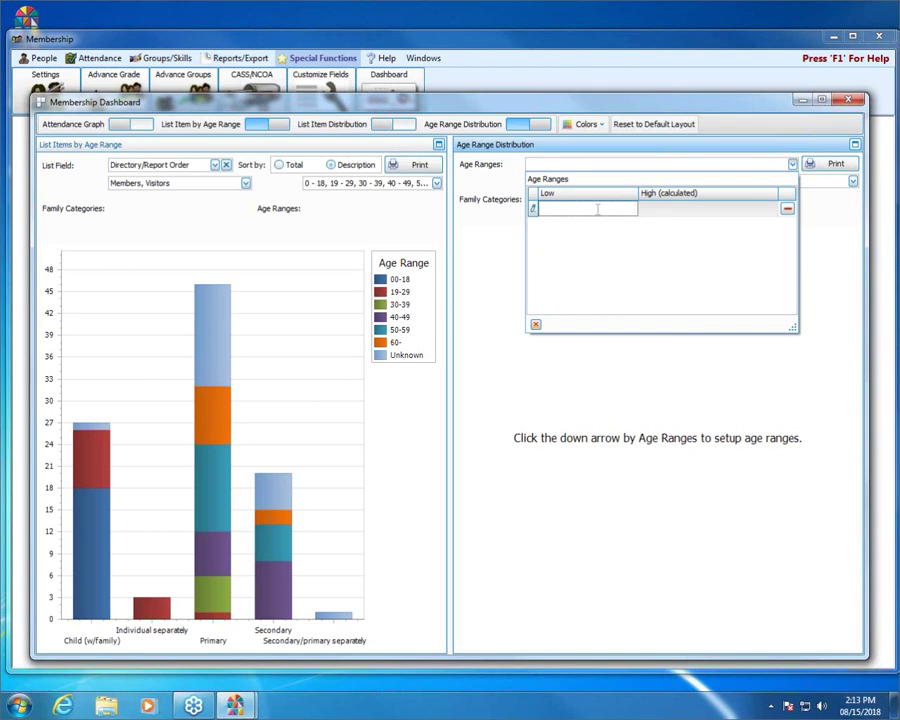
{"action": "type", "text": "0"}
{"action": "key", "text": "Return"}
{"action": "type", "text": "19"}
{"action": "key", "text": "Return"}
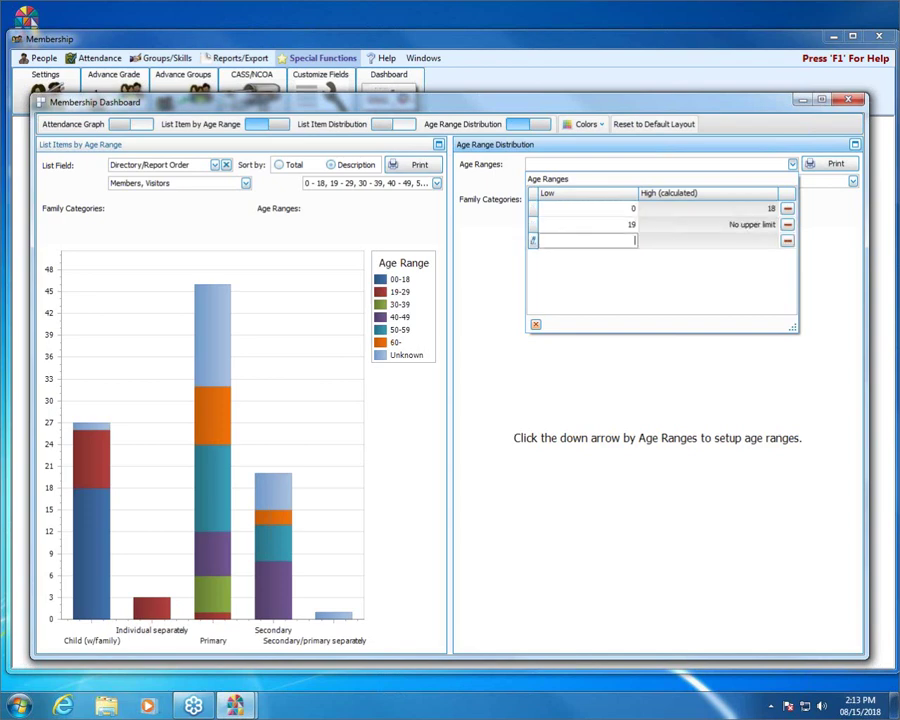
{"action": "type", "text": "20"}
{"action": "key", "text": "Return"}
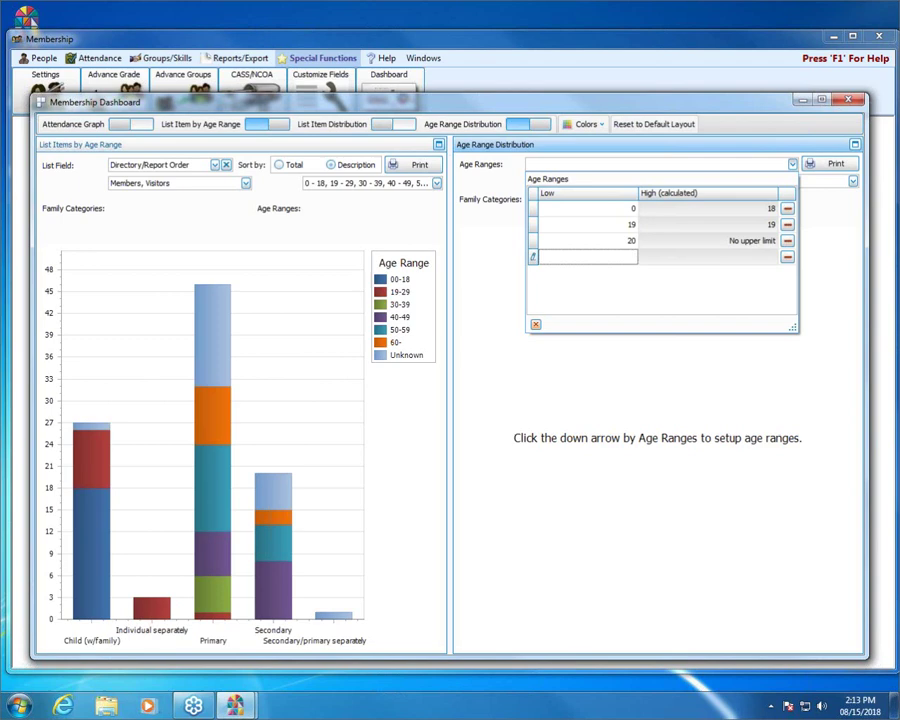
{"action": "left_click", "coordinate": [787, 240]}
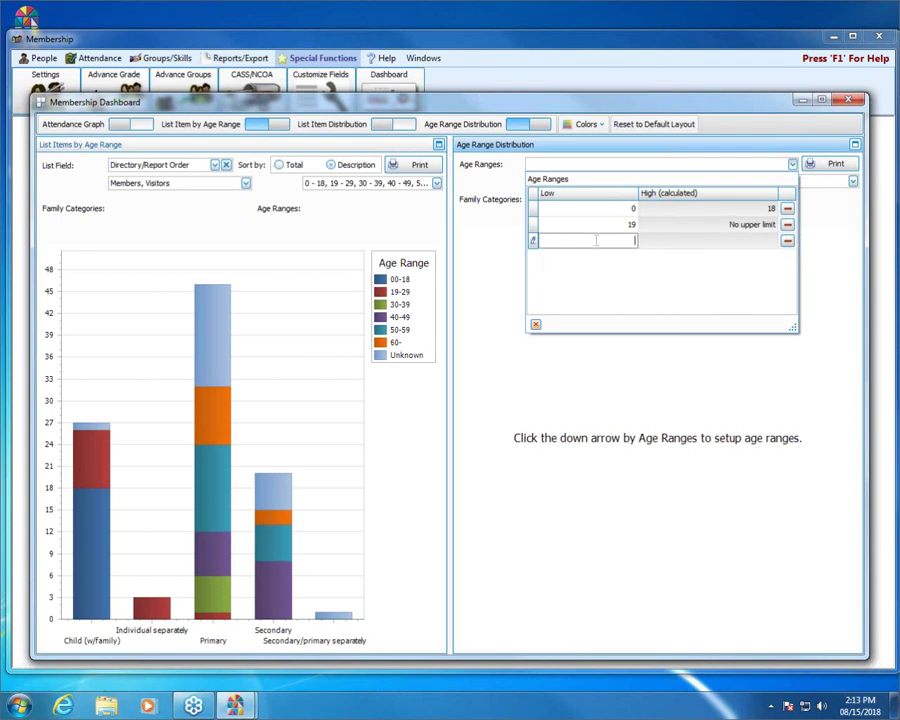
Add age ranges with low ages of 30, 40, 50 and 60 and apply them to the Age Range Distribution graph
{"action": "type", "text": "30"}
{"action": "key", "text": "Return"}
{"action": "type", "text": "40"}
{"action": "key", "text": "Return"}
{"action": "type", "text": "50"}
{"action": "key", "text": "Return"}
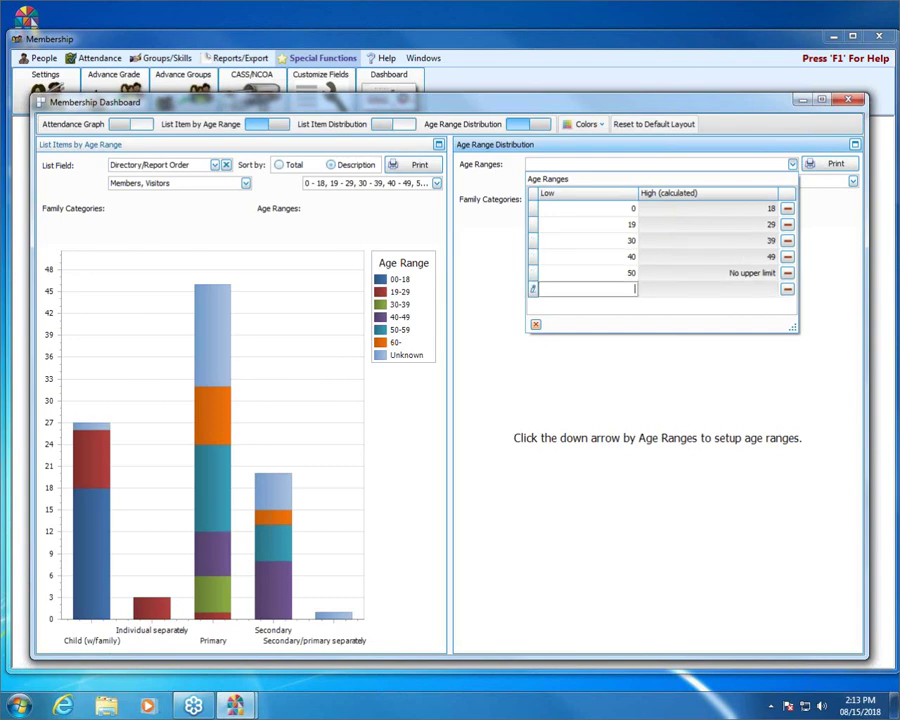
{"action": "type", "text": "60"}
{"action": "key", "text": "Return"}
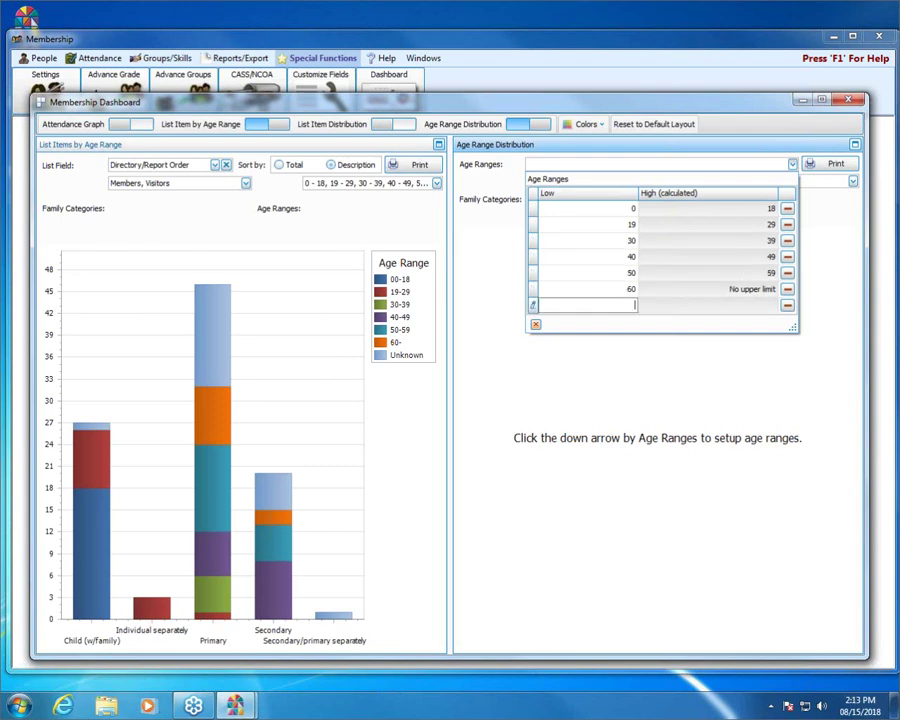
{"action": "left_click", "coordinate": [792, 164]}
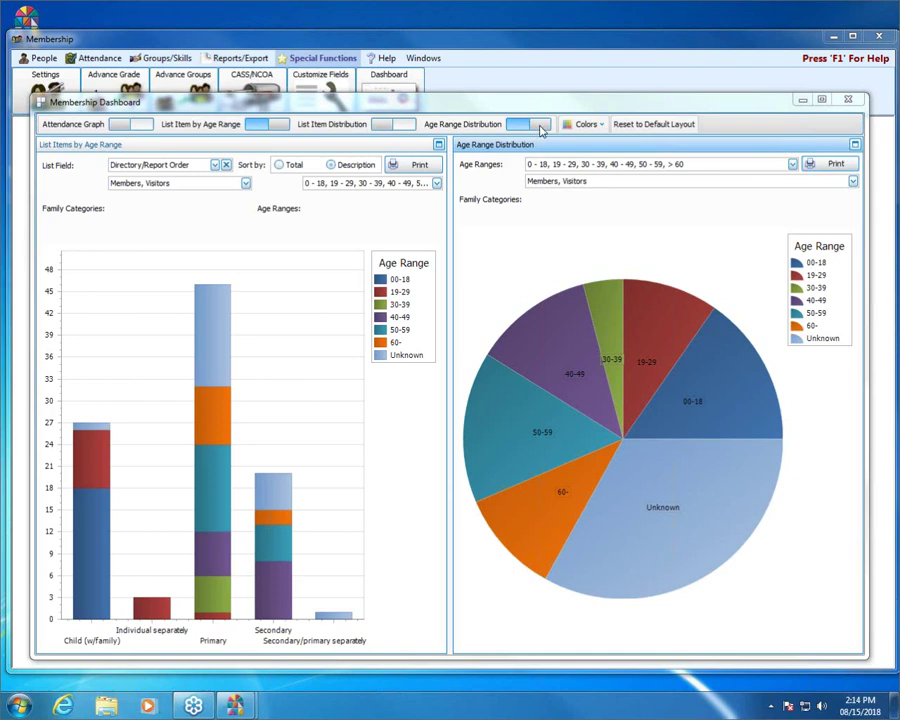
Show the List Item Distribution graph, examine its slices, and reset the dashboard to the default layout
{"action": "left_click", "coordinate": [389, 125]}
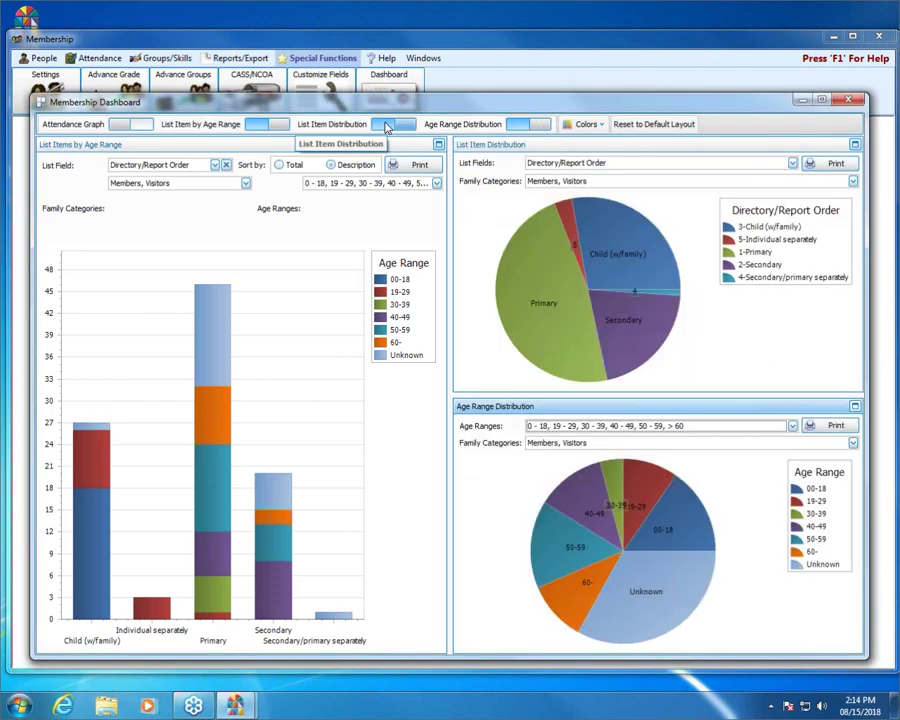
{"action": "mouse_move", "coordinate": [613, 284]}
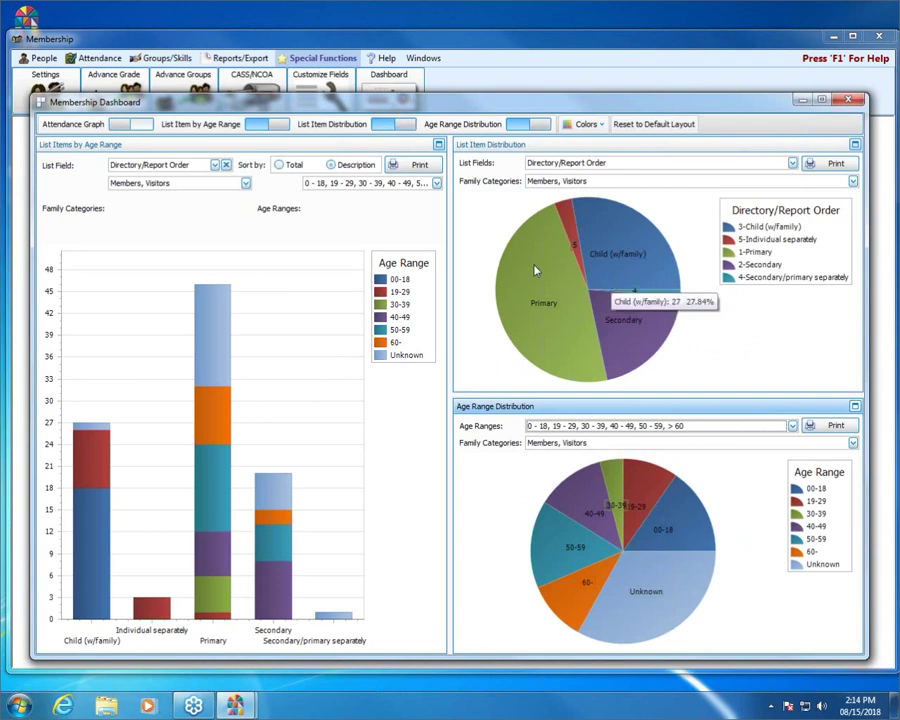
{"action": "mouse_move", "coordinate": [523, 243]}
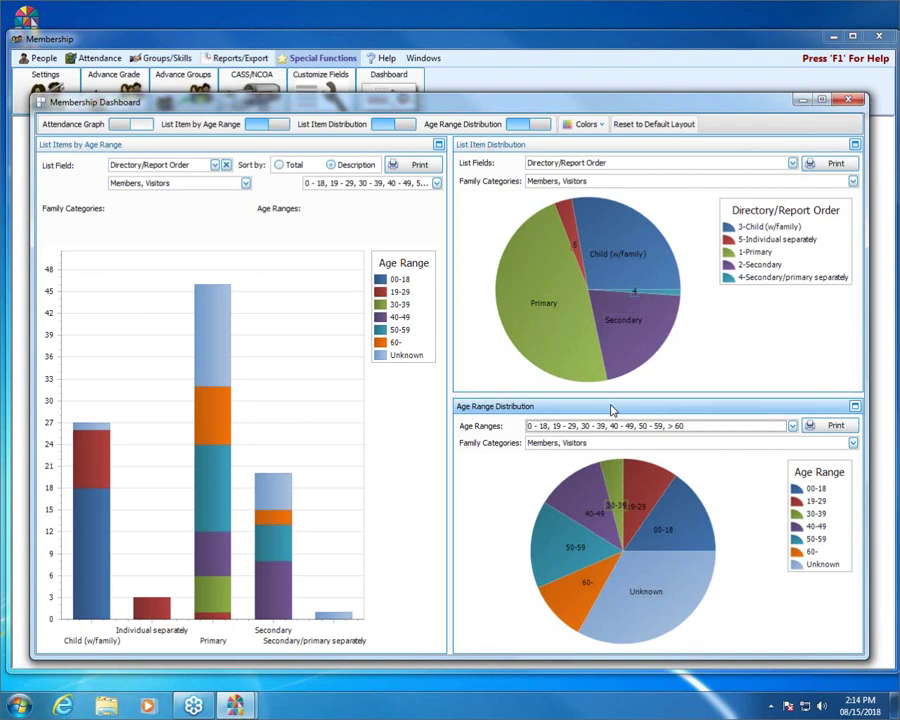
{"action": "mouse_move", "coordinate": [644, 268]}
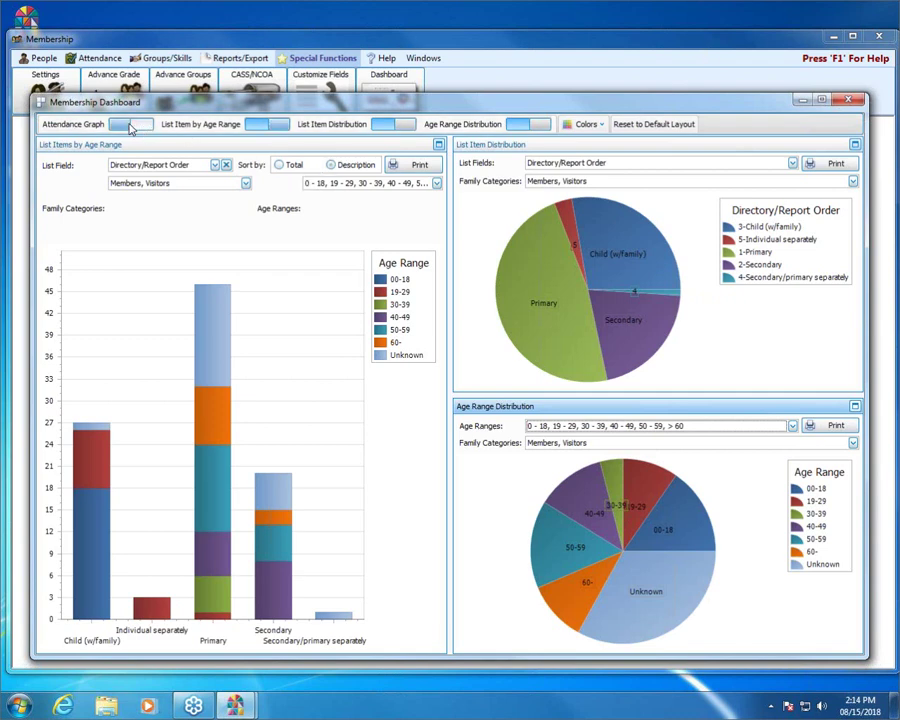
{"action": "left_click", "coordinate": [657, 125]}
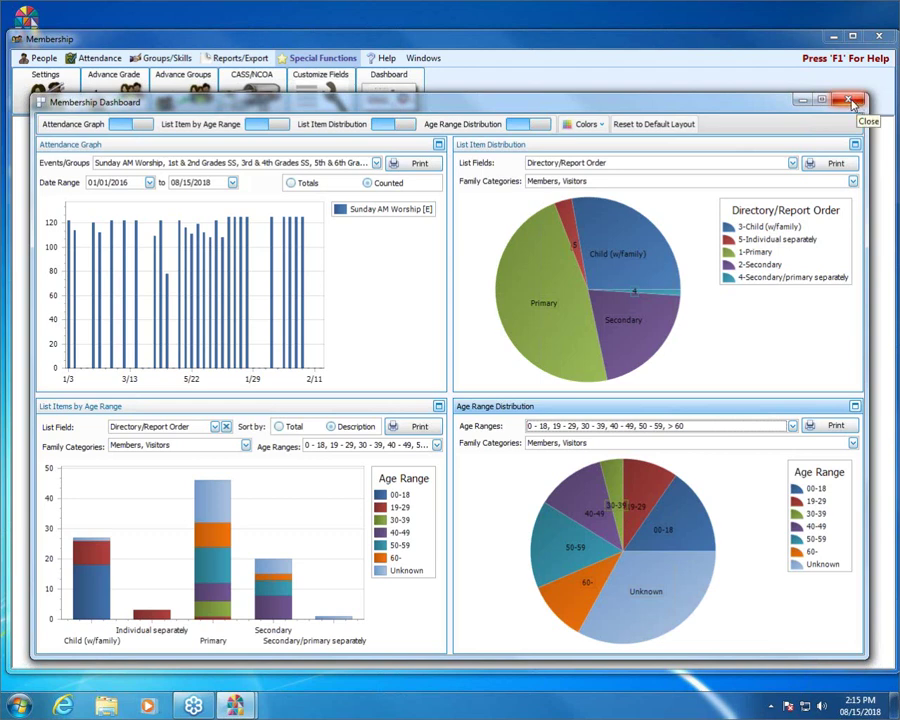
Close the dashboard and review the important information for transferring people to Donations, cancelling the transfer
{"action": "left_click", "coordinate": [852, 102]}
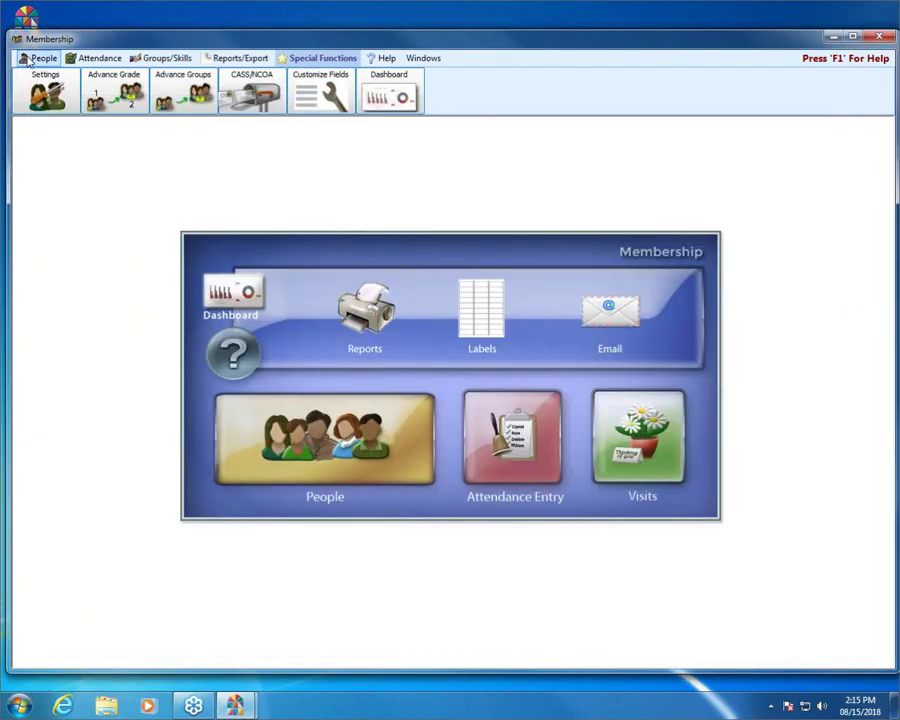
{"action": "left_click", "coordinate": [32, 60]}
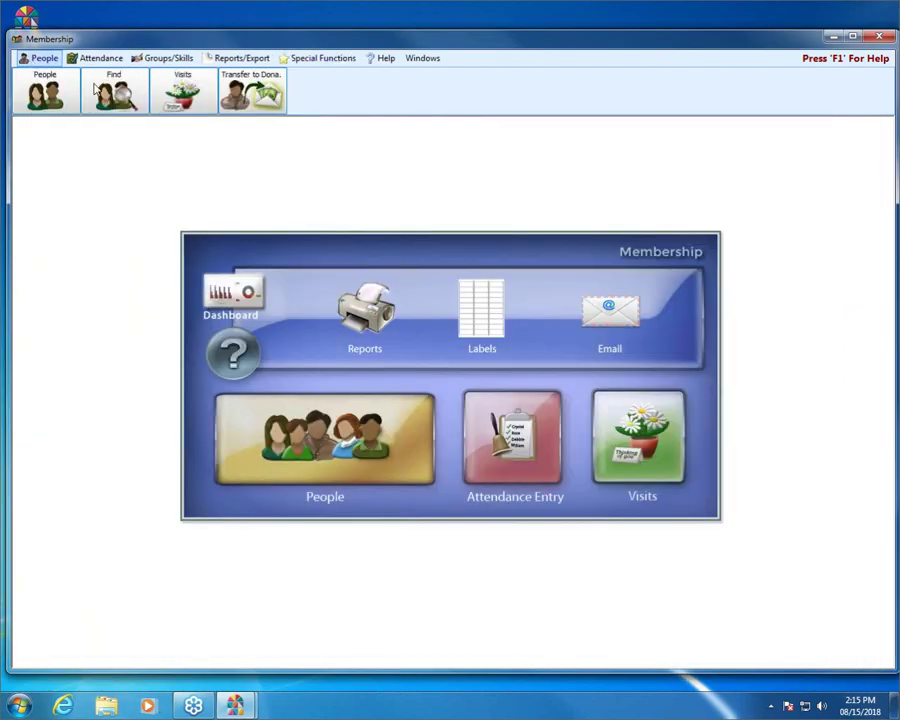
{"action": "left_click", "coordinate": [248, 82]}
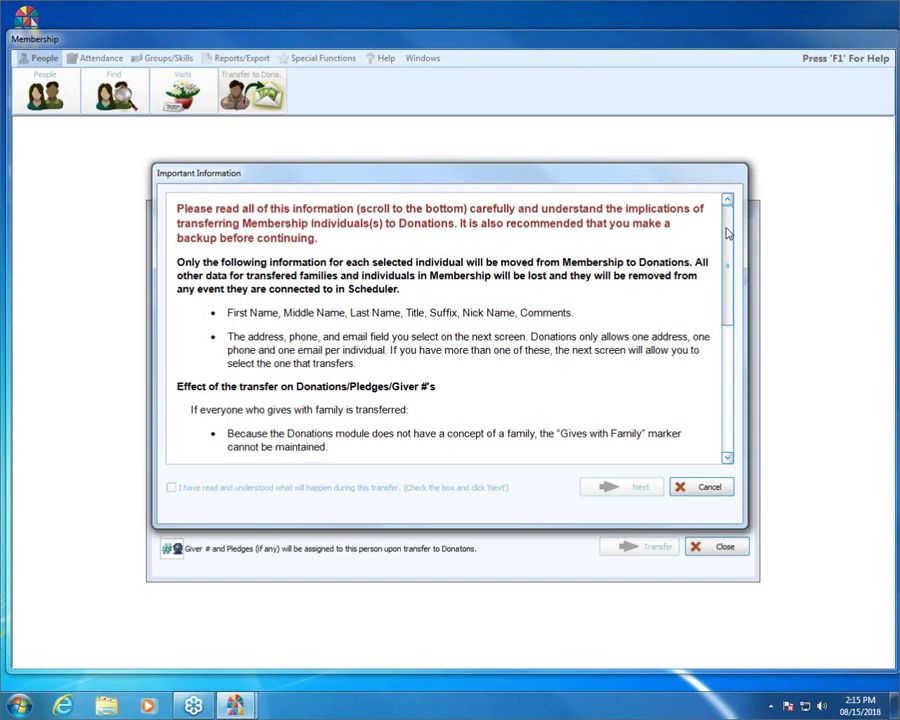
{"action": "mouse_move", "coordinate": [727, 230]}
{"action": "left_mouse_down"}
{"action": "mouse_move", "coordinate": [729, 388]}
{"action": "mouse_move", "coordinate": [726, 205]}
{"action": "left_mouse_up"}
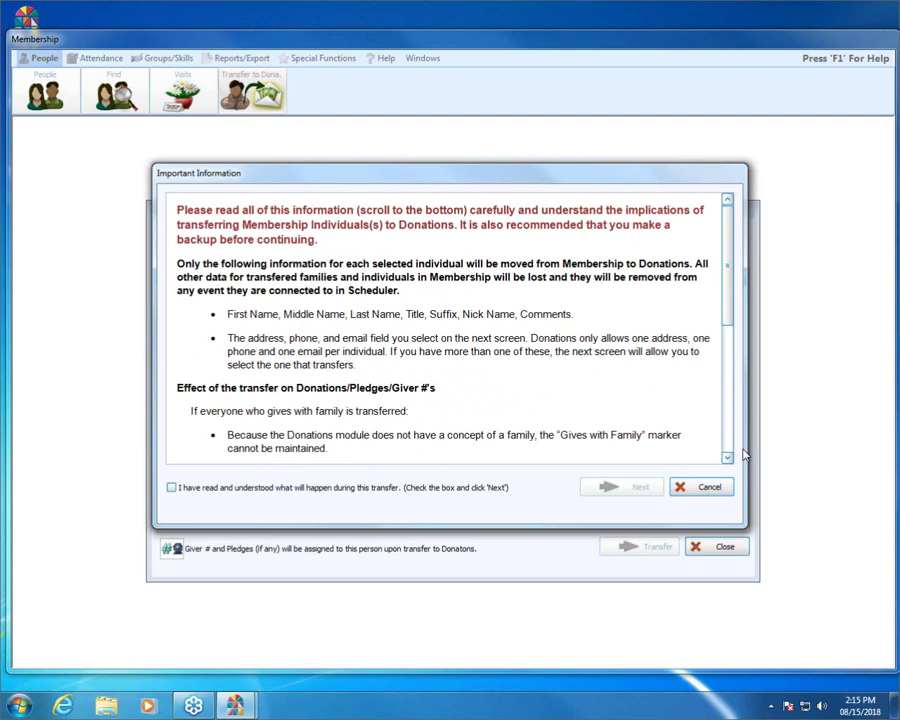
{"action": "left_click_drag", "start_coordinate": [727, 301], "coordinate": [718, 272]}
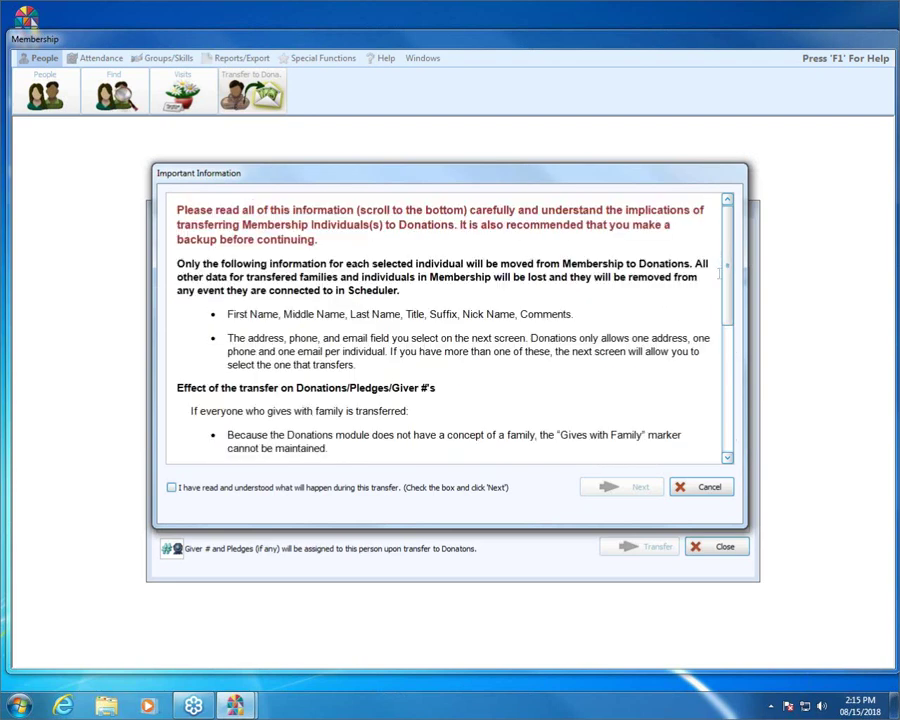
{"action": "left_click", "coordinate": [716, 496]}
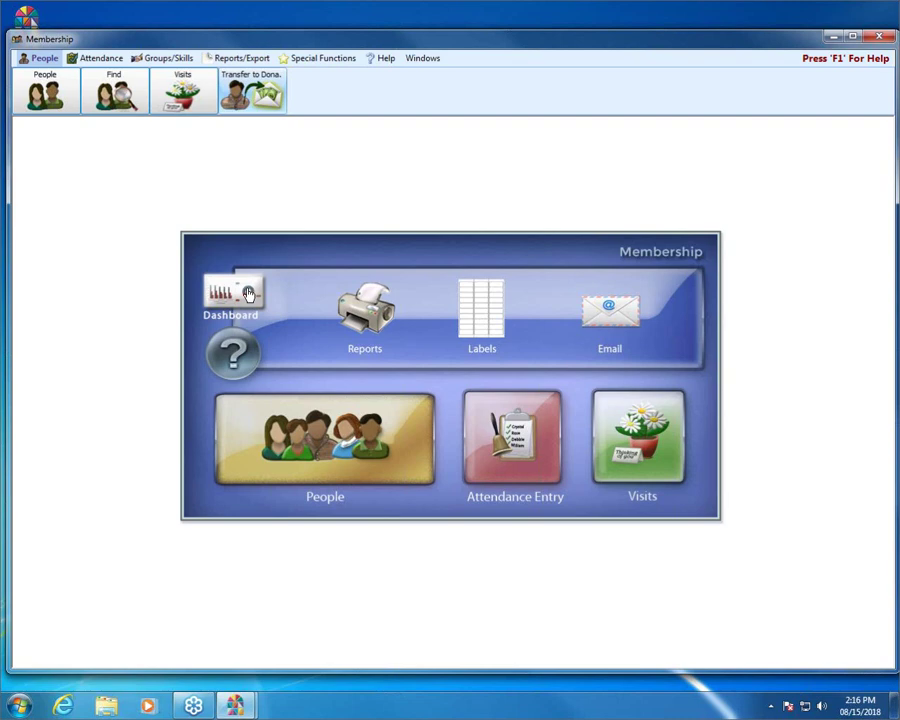
Reopen the Membership Dashboard and examine the slices of the List Item Distribution pie chart
{"action": "left_click", "coordinate": [248, 294]}
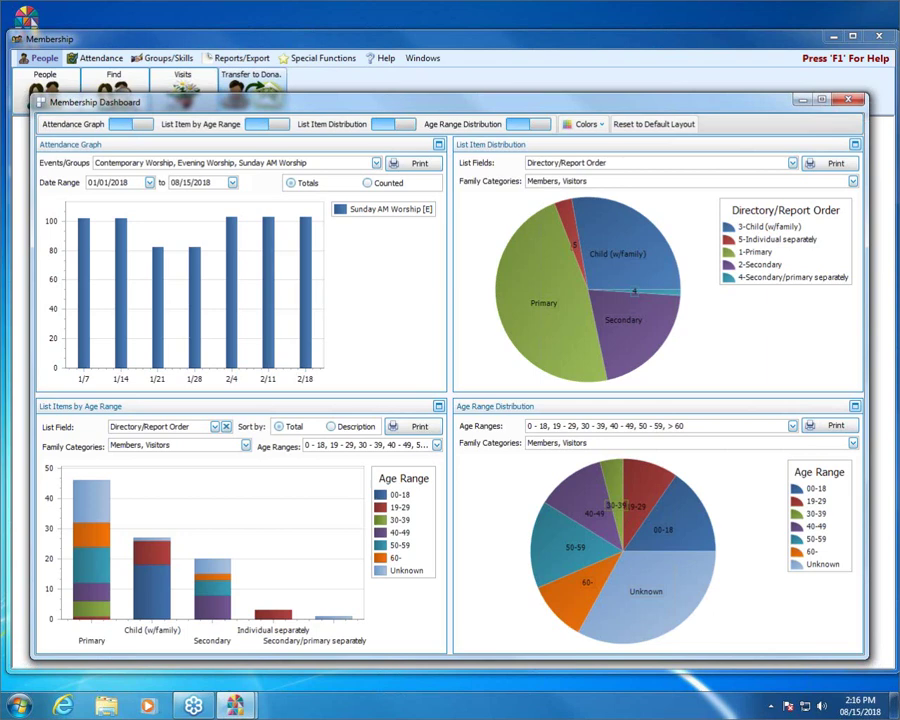
{"action": "mouse_move", "coordinate": [626, 257]}
{"action": "mouse_move", "coordinate": [620, 320]}
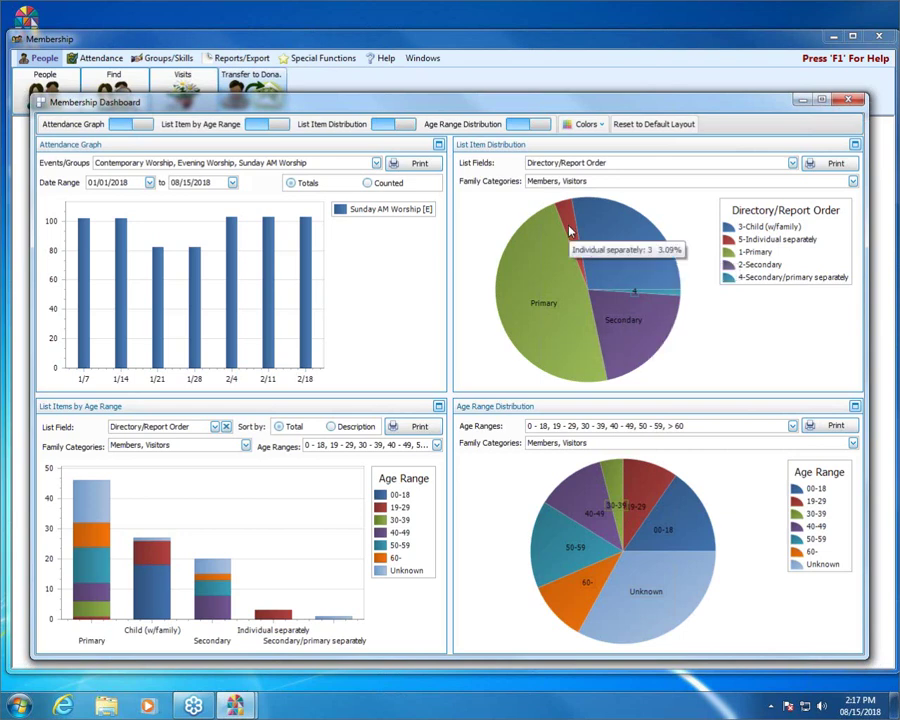
{"action": "mouse_move", "coordinate": [586, 228]}
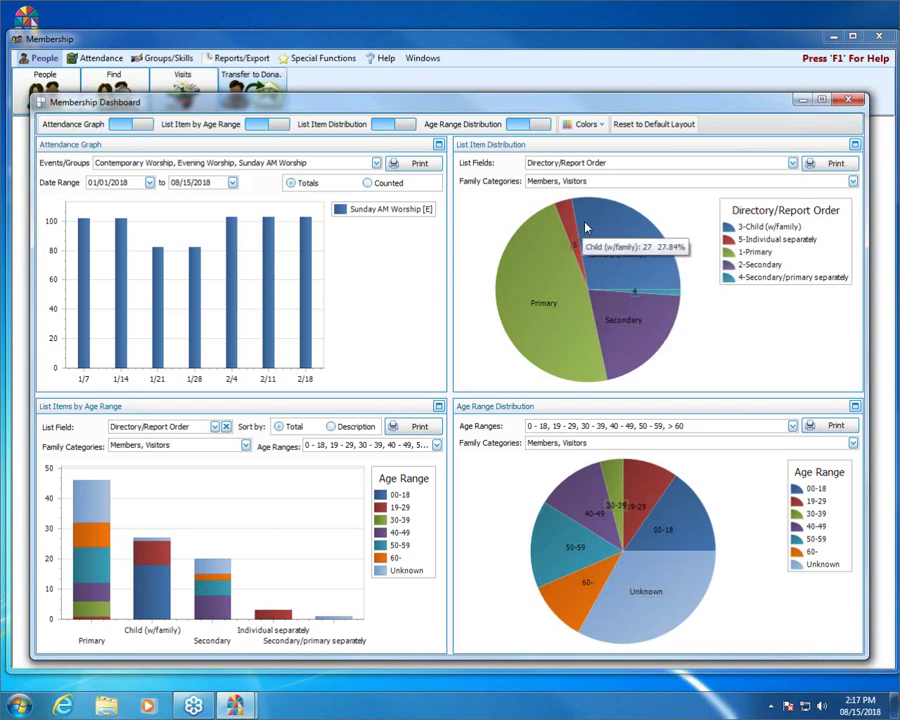
Preview the printout of the List Item Distribution graph, close it, and check the Secondary/primary separately slice on the dashboard
{"action": "left_click", "coordinate": [830, 163]}
{"action": "left_click", "coordinate": [494, 427]}
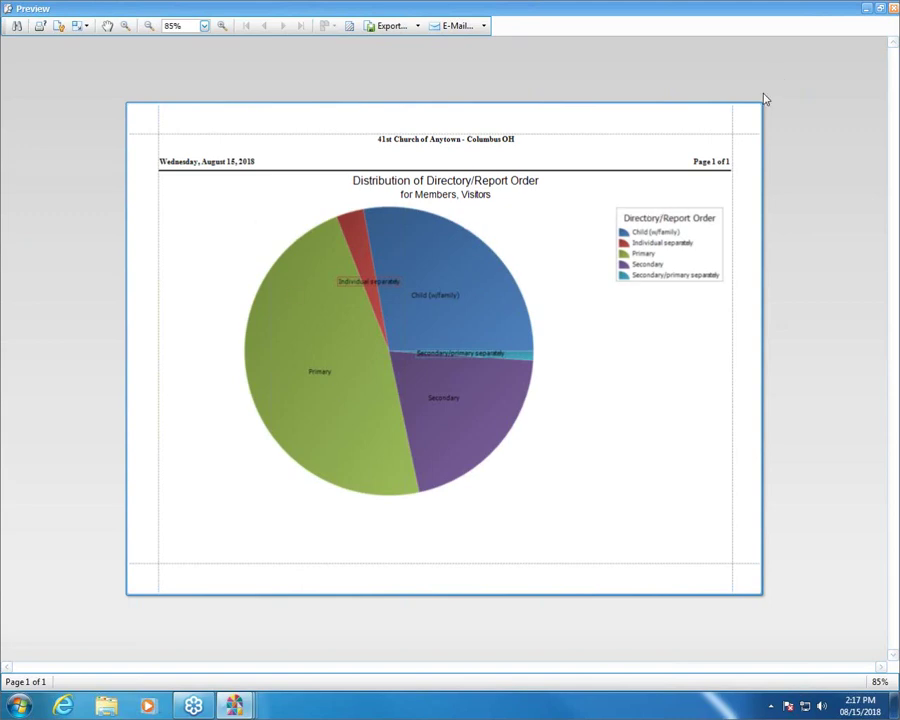
{"action": "left_click", "coordinate": [892, 9]}
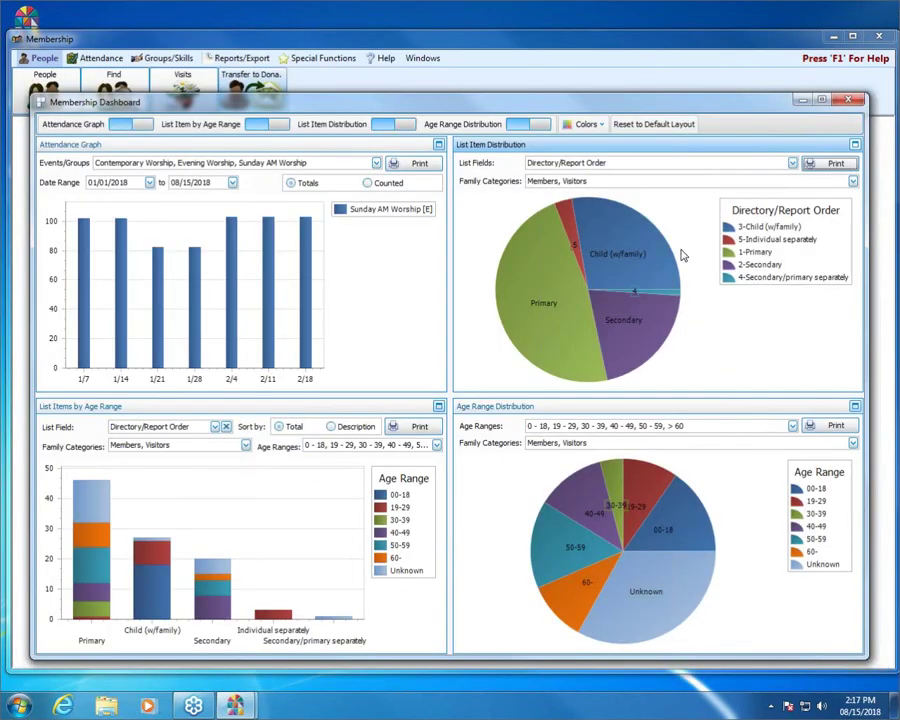
{"action": "mouse_move", "coordinate": [650, 298]}
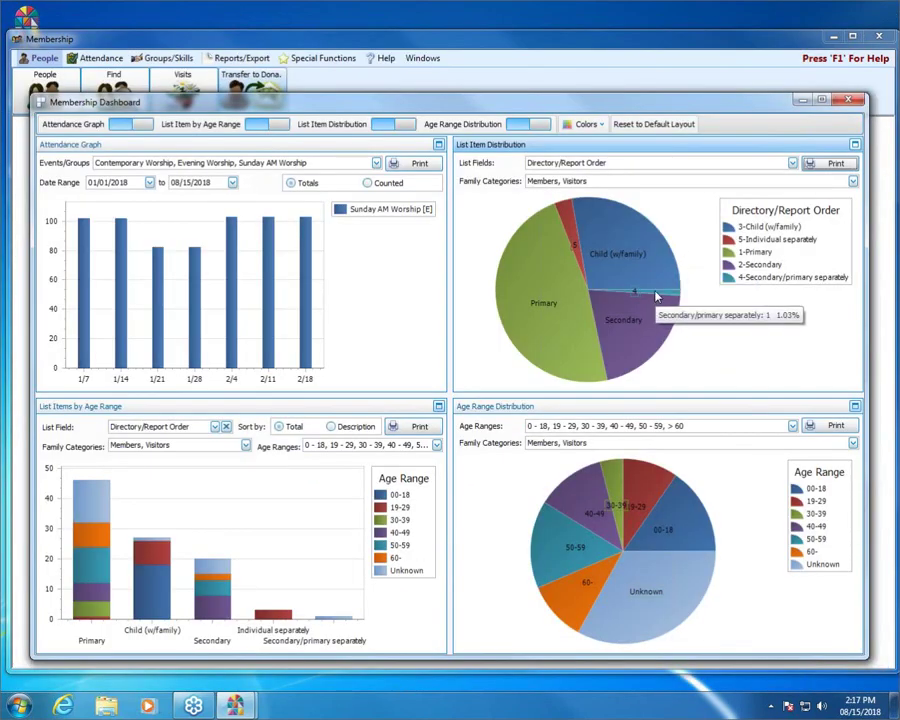
Preview the List Item Distribution graph's printout in landscape, view the available export formats, and close the preview
{"action": "mouse_move", "coordinate": [652, 321]}
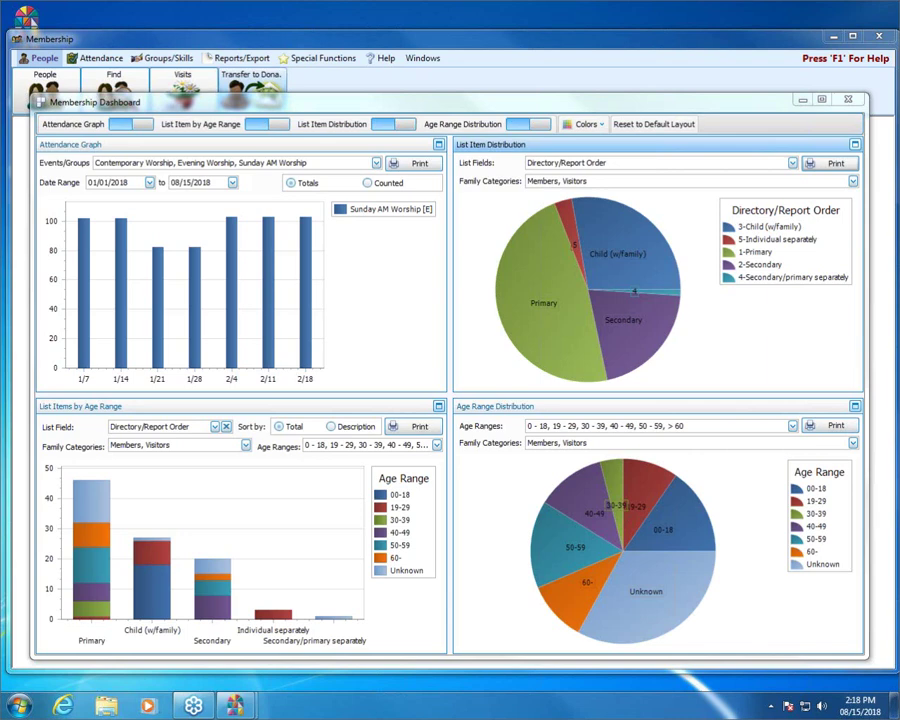
{"action": "left_click", "coordinate": [829, 168]}
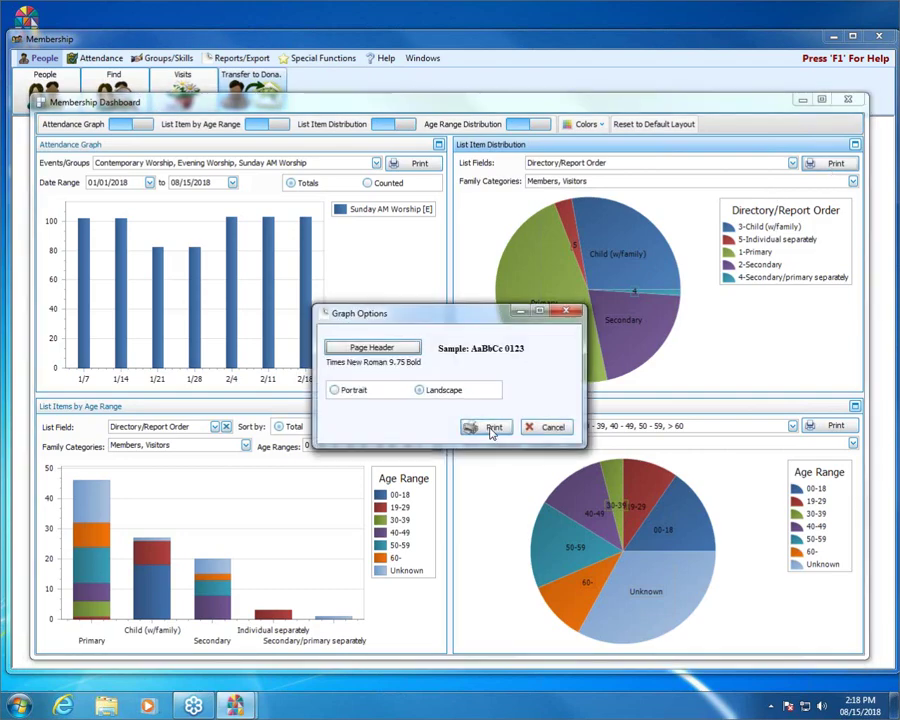
{"action": "left_click", "coordinate": [491, 428]}
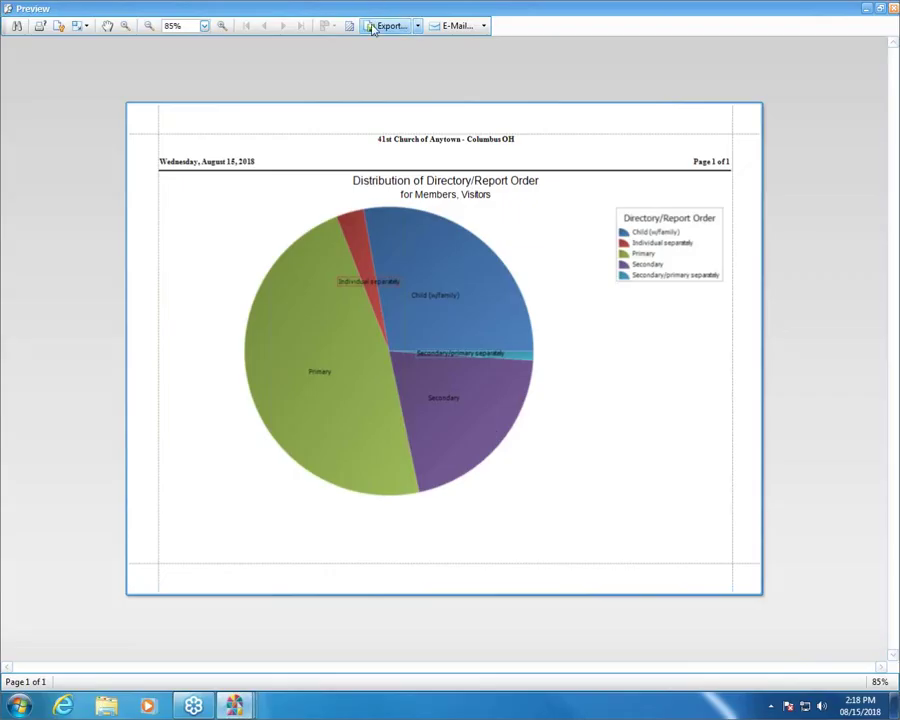
{"action": "left_click", "coordinate": [419, 27]}
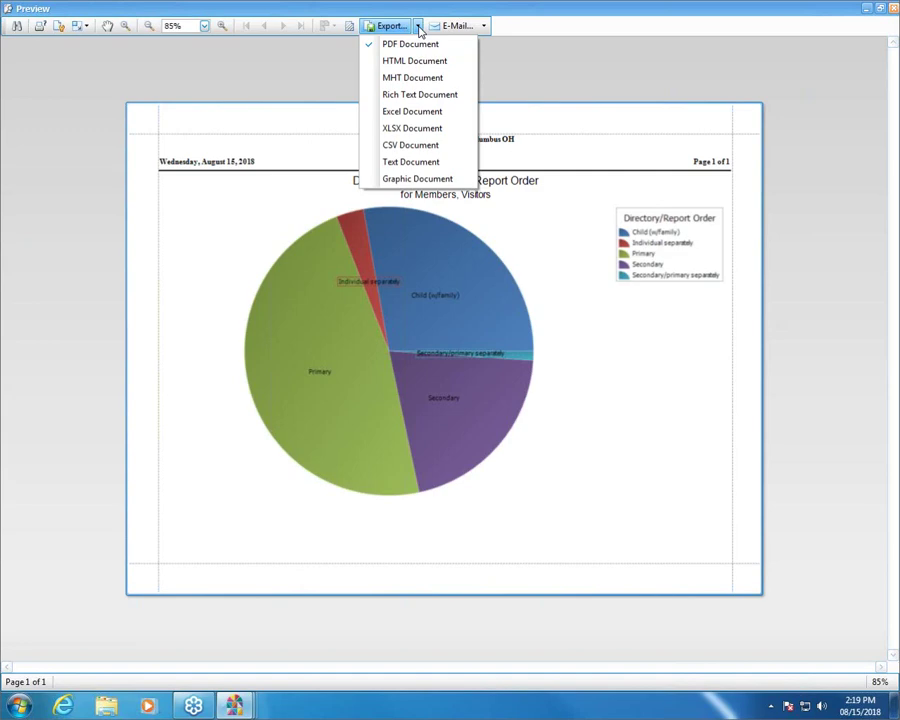
{"action": "left_click", "coordinate": [419, 28]}
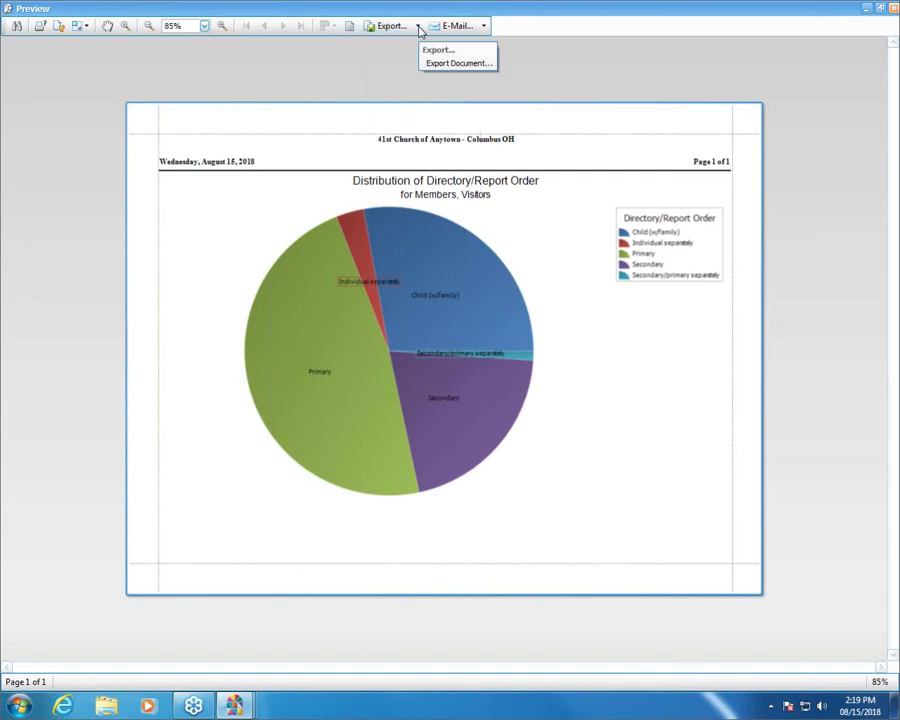
{"action": "left_click", "coordinate": [892, 8]}
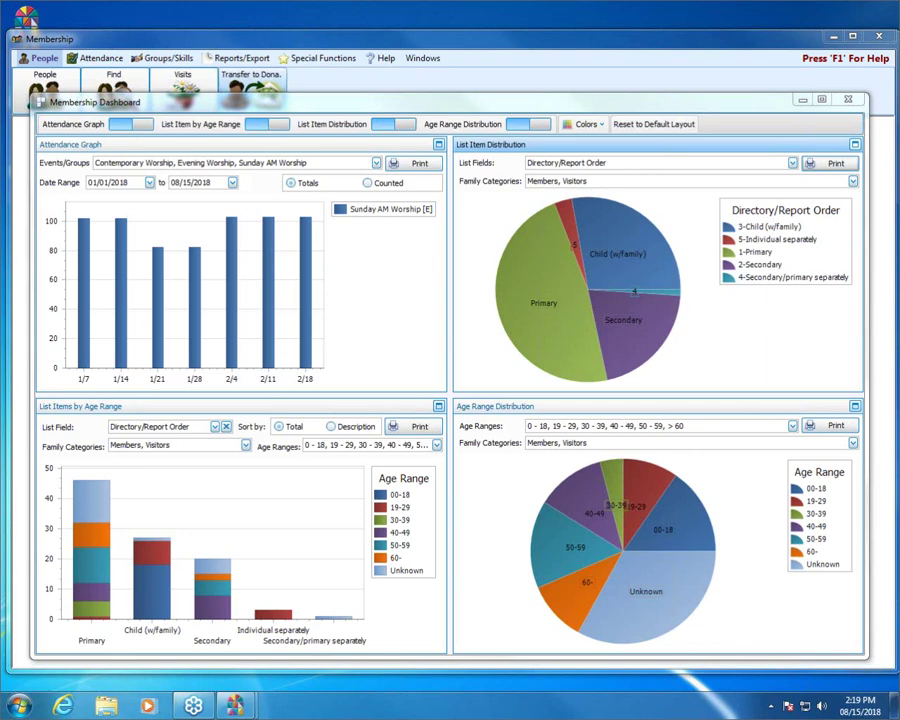
Compare the Counted and Totals views of the Attendance Graph, leaving it on Totals, and examine the 2/18 bar
{"action": "left_click", "coordinate": [369, 183]}
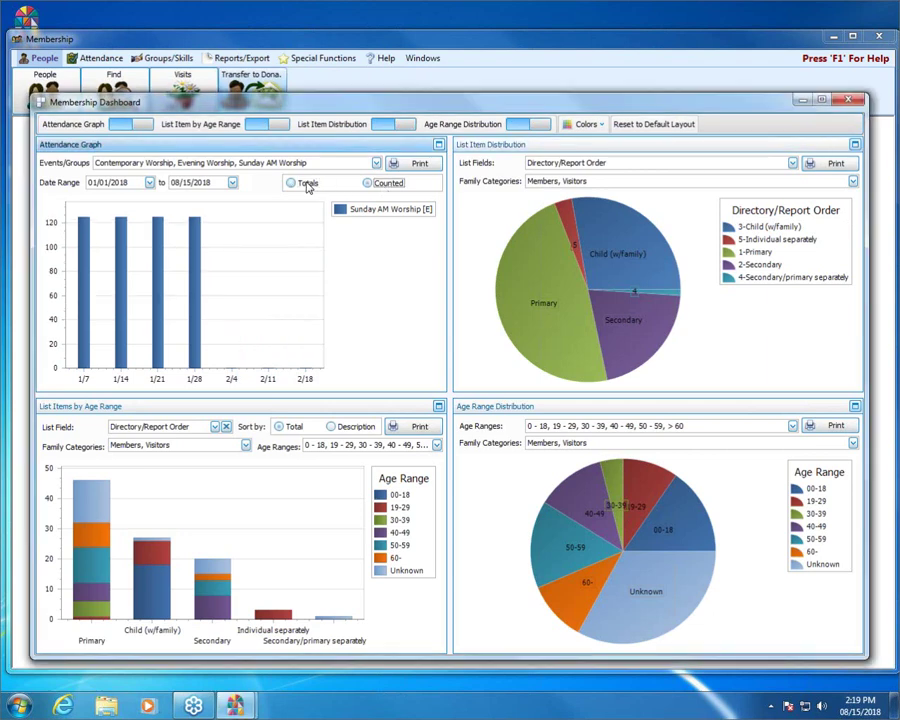
{"action": "left_click", "coordinate": [307, 183]}
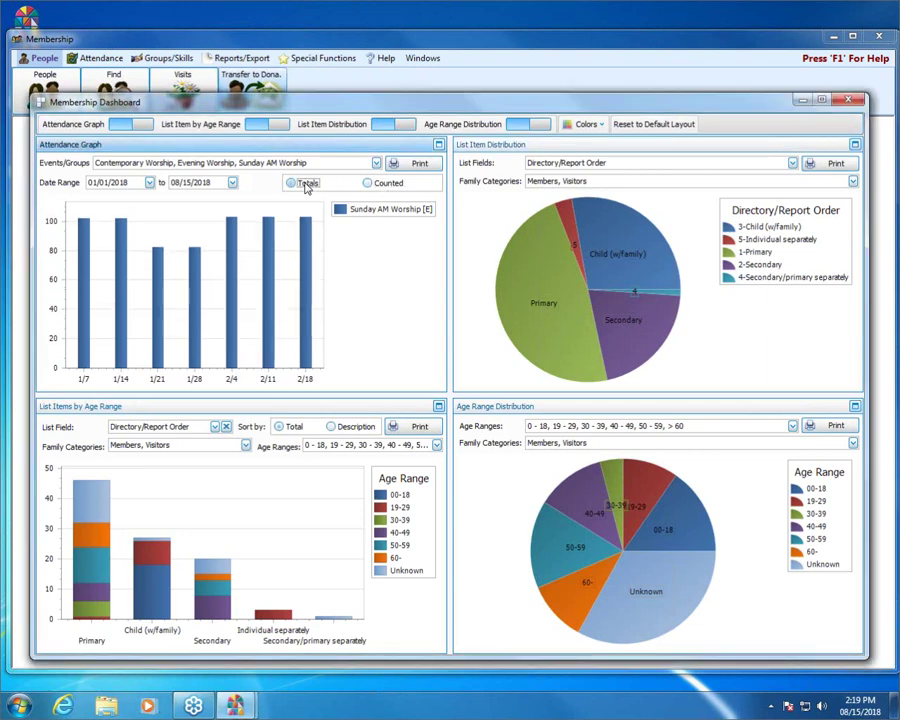
{"action": "left_click", "coordinate": [388, 183]}
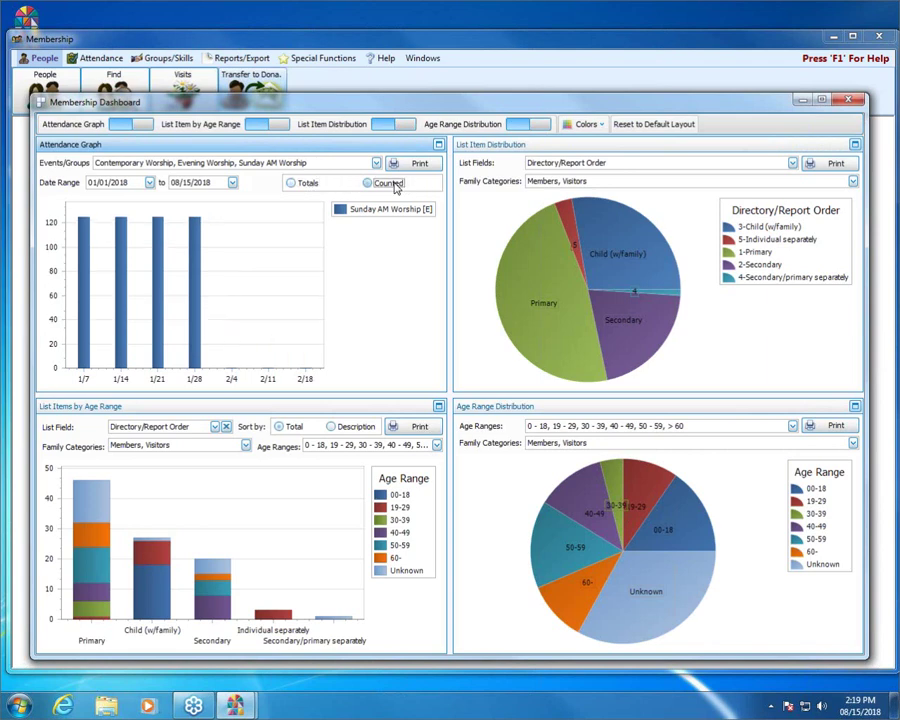
{"action": "mouse_move", "coordinate": [210, 312]}
{"action": "left_click", "coordinate": [309, 186]}
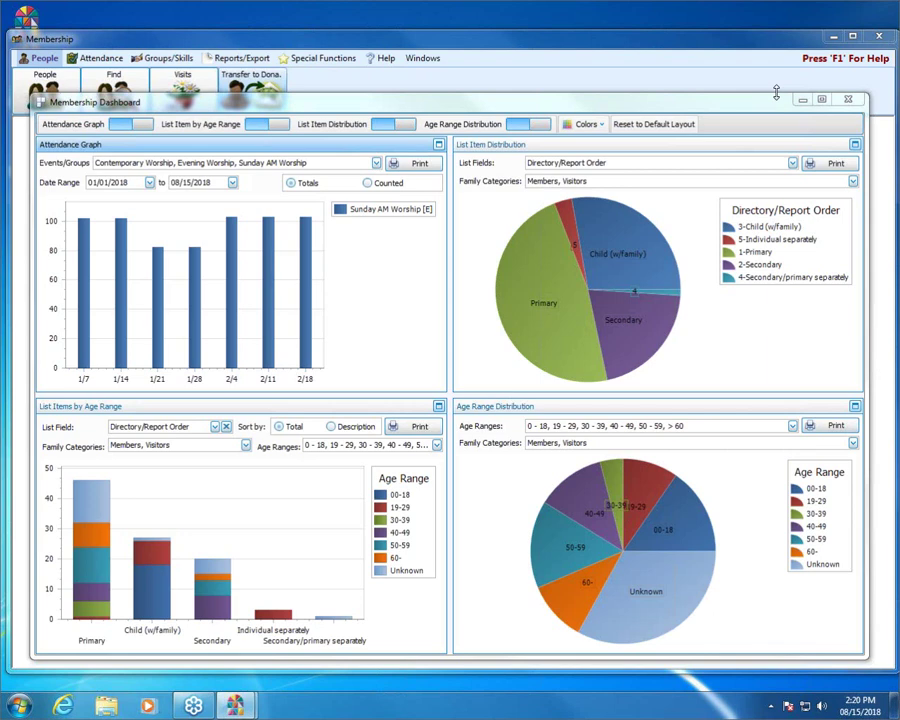
{"action": "mouse_move", "coordinate": [306, 258]}
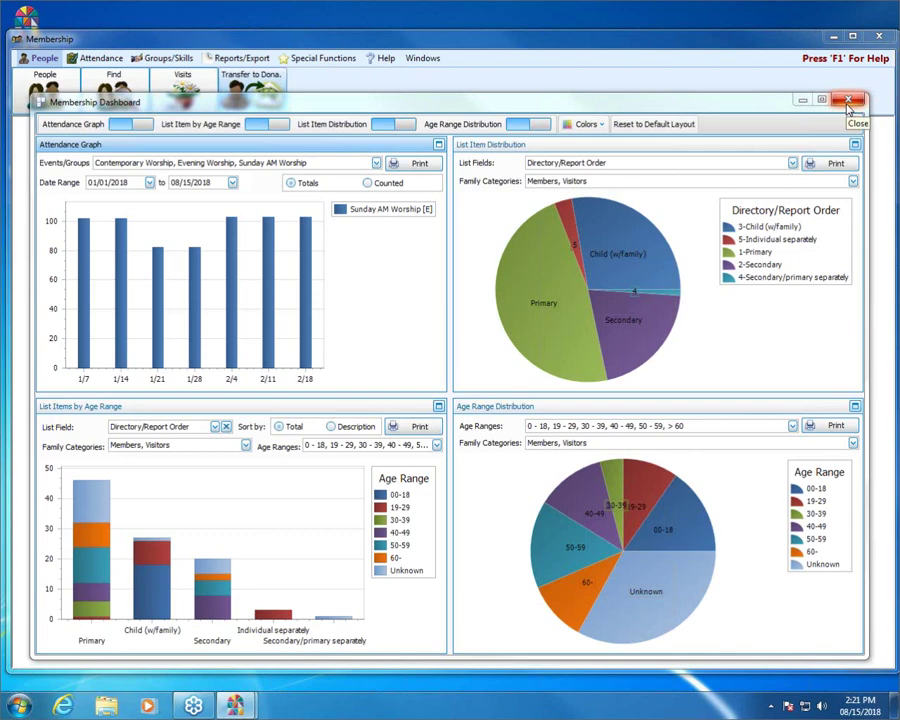
Close the dashboard and open Attendance Entry with the date set to 08/12/2018
{"action": "left_click", "coordinate": [848, 103]}
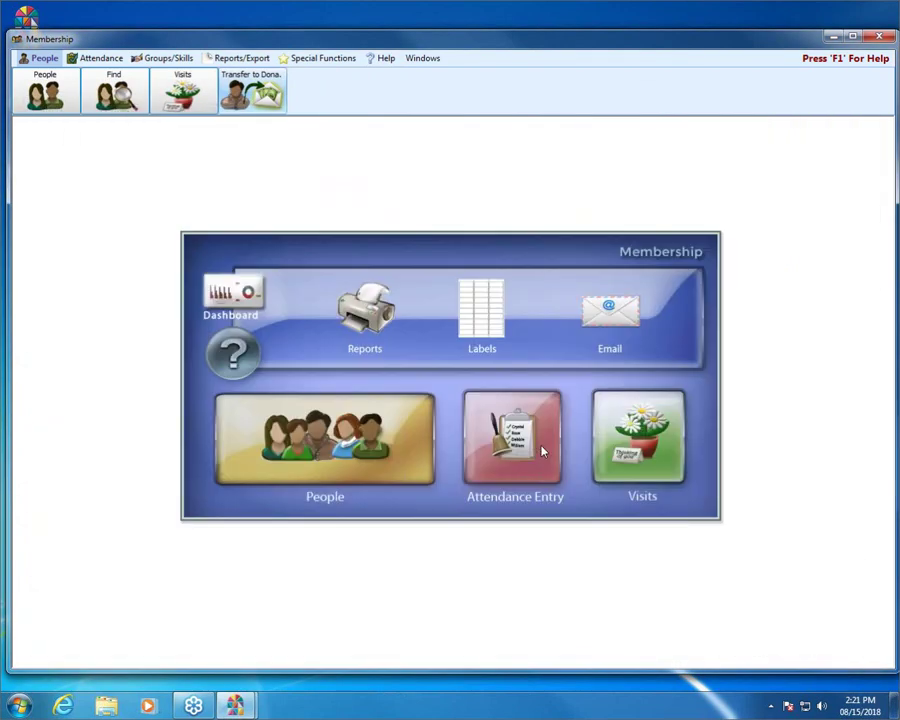
{"action": "left_click", "coordinate": [530, 437]}
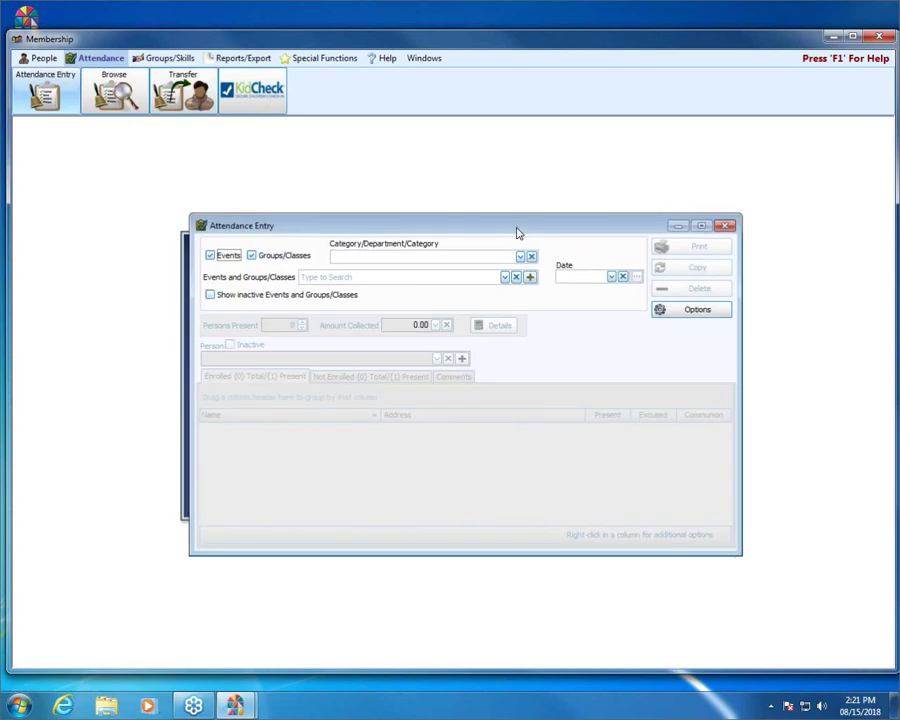
{"action": "left_click", "coordinate": [599, 275]}
{"action": "left_click", "coordinate": [562, 374]}
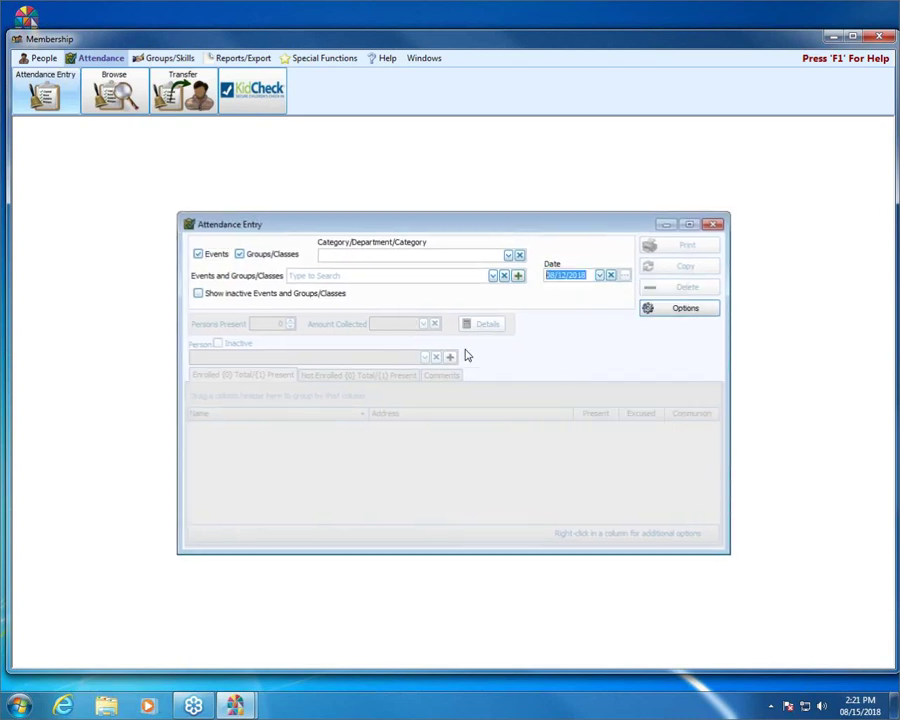
Exclude Groups/Classes from the Attendance Entry selection and choose the event CW - Contemporary Worship
{"action": "left_click", "coordinate": [492, 275]}
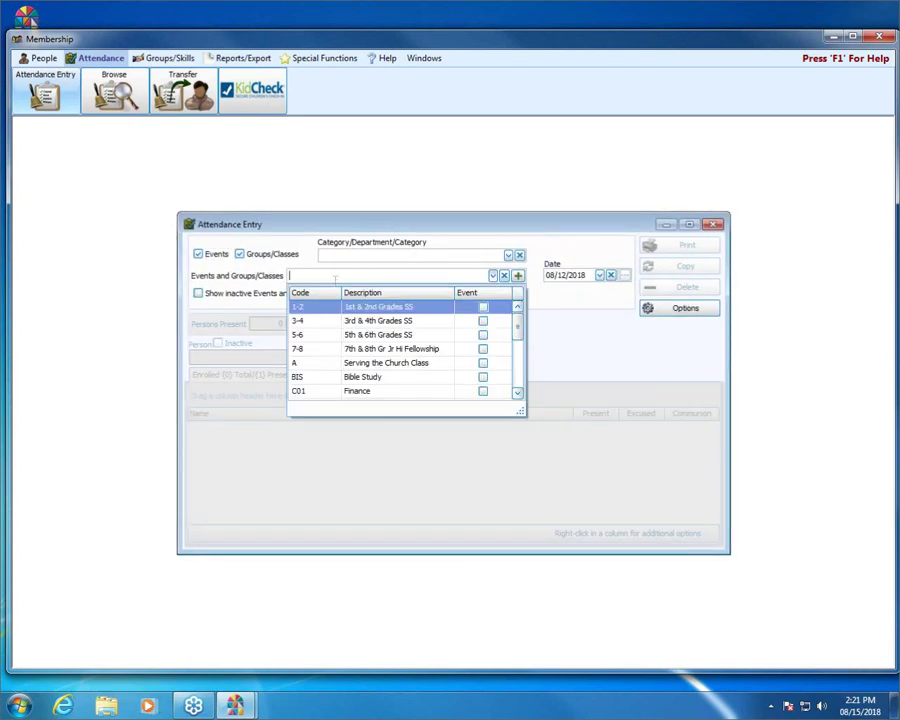
{"action": "left_click", "coordinate": [261, 254]}
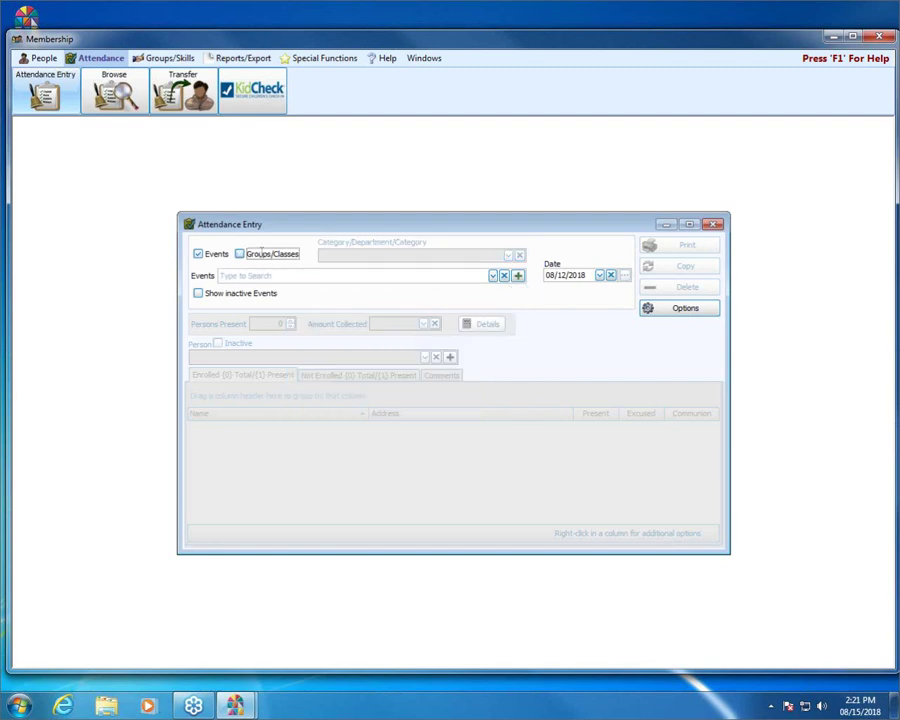
{"action": "left_click", "coordinate": [491, 276]}
{"action": "left_click", "coordinate": [299, 308]}
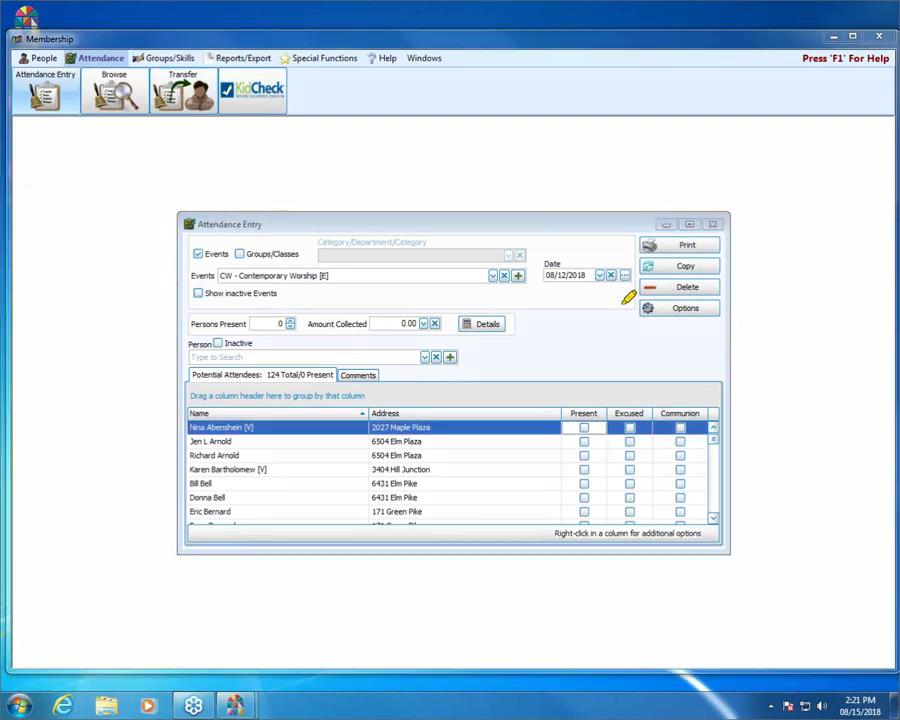
{"action": "mouse_move", "coordinate": [321, 306]}
{"action": "left_mouse_down"}
{"action": "mouse_move", "coordinate": [245, 301]}
{"action": "mouse_move", "coordinate": [249, 325]}
{"action": "mouse_move", "coordinate": [302, 330]}
{"action": "mouse_move", "coordinate": [313, 302]}
{"action": "left_mouse_up"}
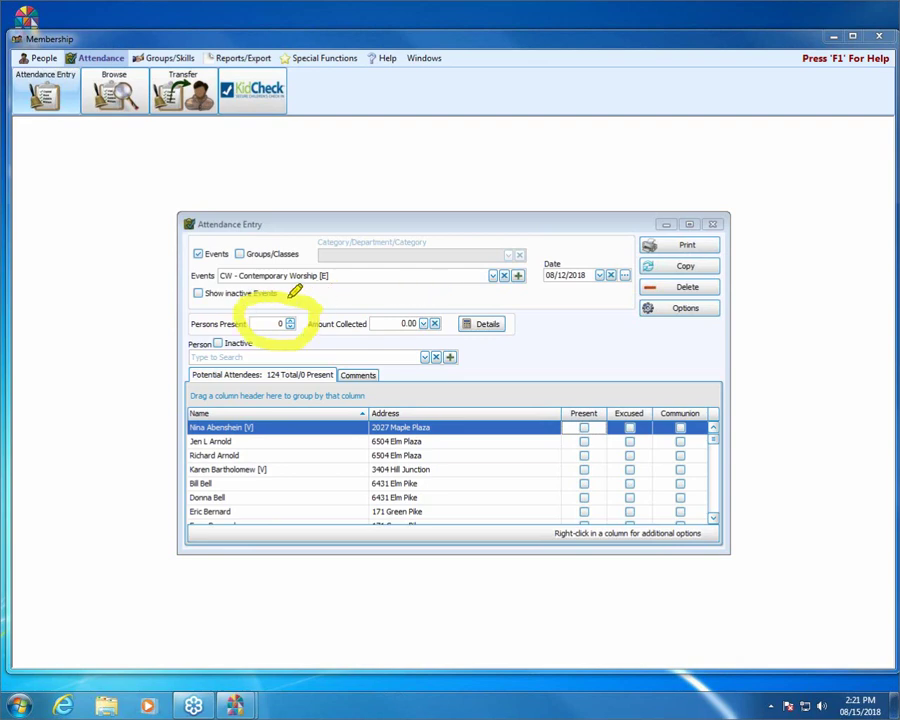
{"action": "mouse_move", "coordinate": [607, 462]}
{"action": "left_mouse_down"}
{"action": "mouse_move", "coordinate": [579, 384]}
{"action": "mouse_move", "coordinate": [558, 516]}
{"action": "mouse_move", "coordinate": [587, 528]}
{"action": "mouse_move", "coordinate": [604, 432]}
{"action": "left_mouse_up"}
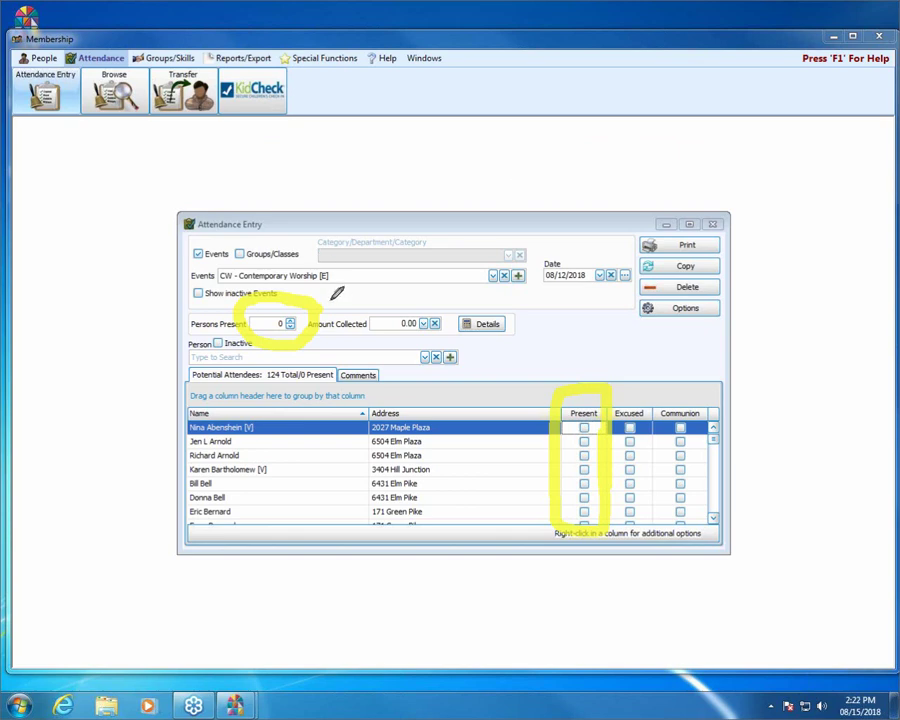
{"action": "mouse_move", "coordinate": [338, 298]}
{"action": "left_mouse_down"}
{"action": "mouse_move", "coordinate": [334, 311]}
{"action": "mouse_move", "coordinate": [352, 296]}
{"action": "mouse_move", "coordinate": [371, 307]}
{"action": "mouse_move", "coordinate": [387, 296]}
{"action": "mouse_move", "coordinate": [395, 312]}
{"action": "mouse_move", "coordinate": [416, 295]}
{"action": "left_mouse_up"}
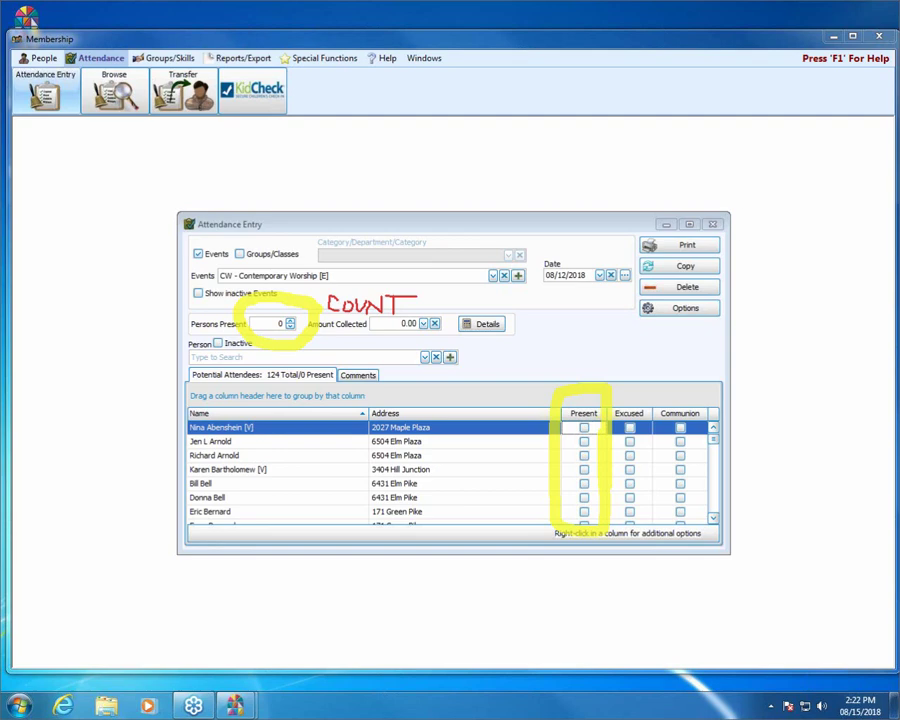
{"action": "key", "text": "e"}
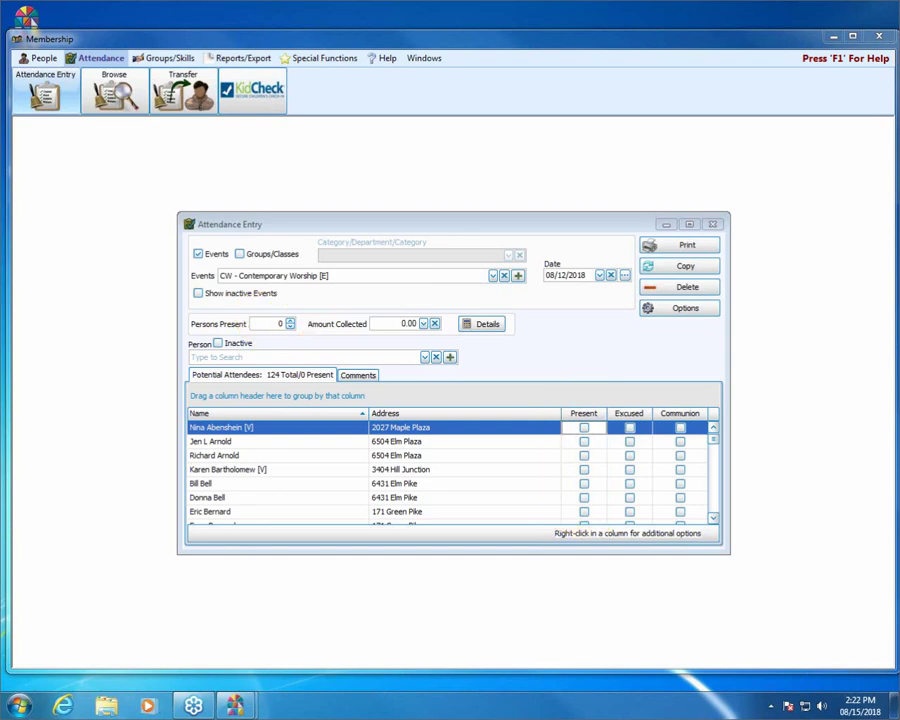
Close Attendance Entry, reopen the Membership Dashboard, and examine the Sunday AM Worship bars for 1/28, 1/7 and 1/21 in the Attendance Graph
{"action": "left_click", "coordinate": [712, 224]}
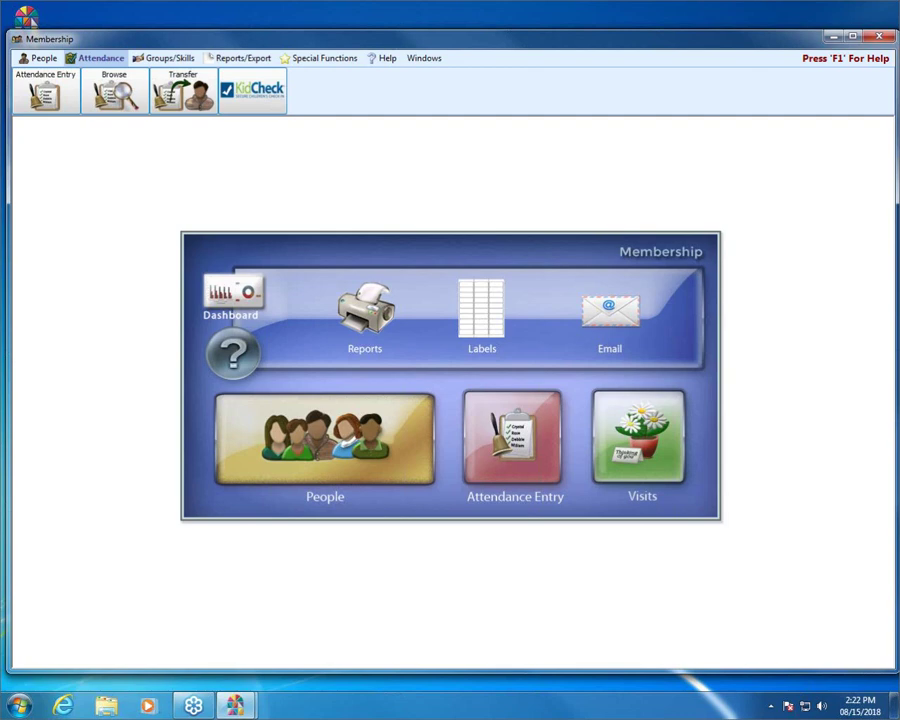
{"action": "left_click", "coordinate": [242, 294]}
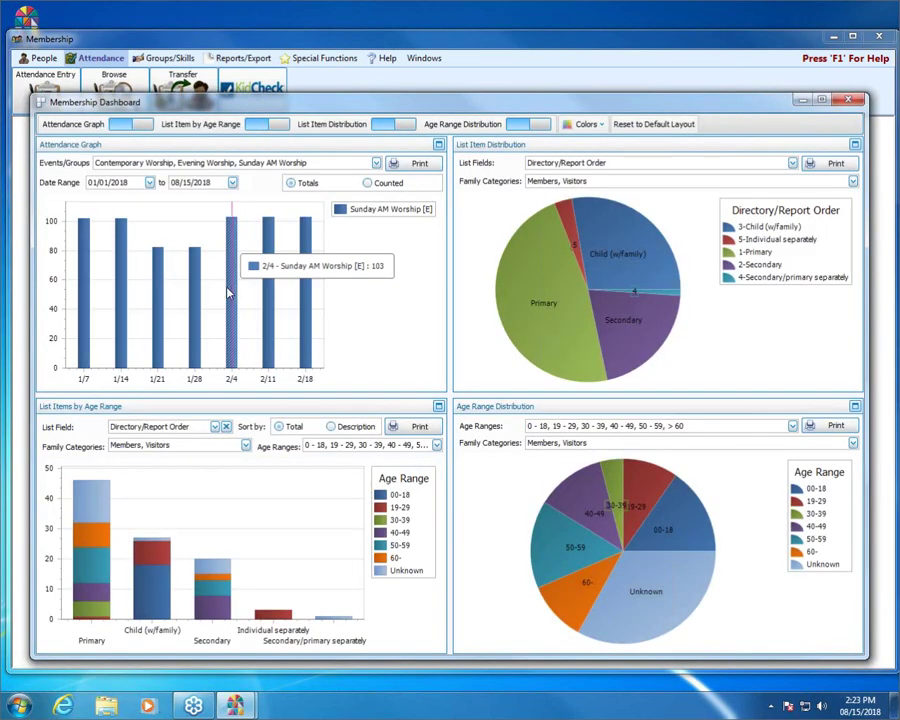
{"action": "mouse_move", "coordinate": [198, 294]}
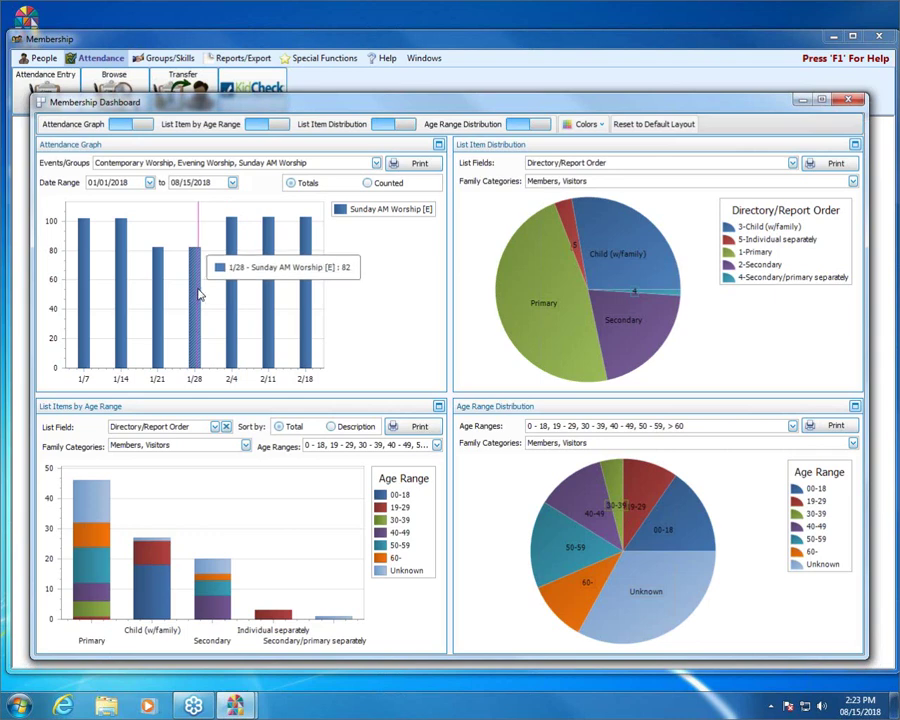
{"action": "mouse_move", "coordinate": [88, 285]}
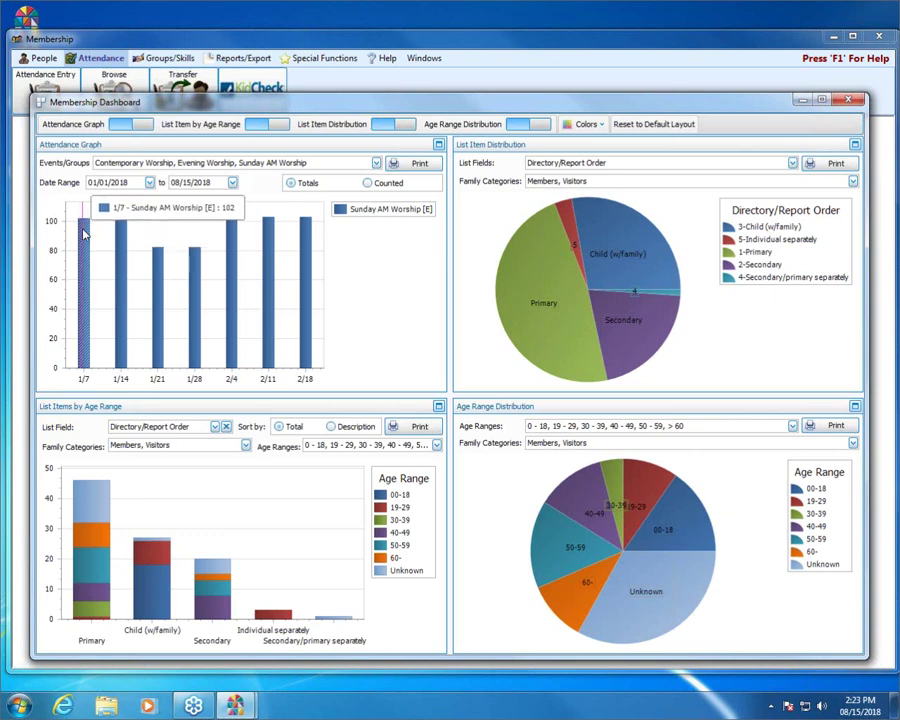
{"action": "mouse_move", "coordinate": [158, 235]}
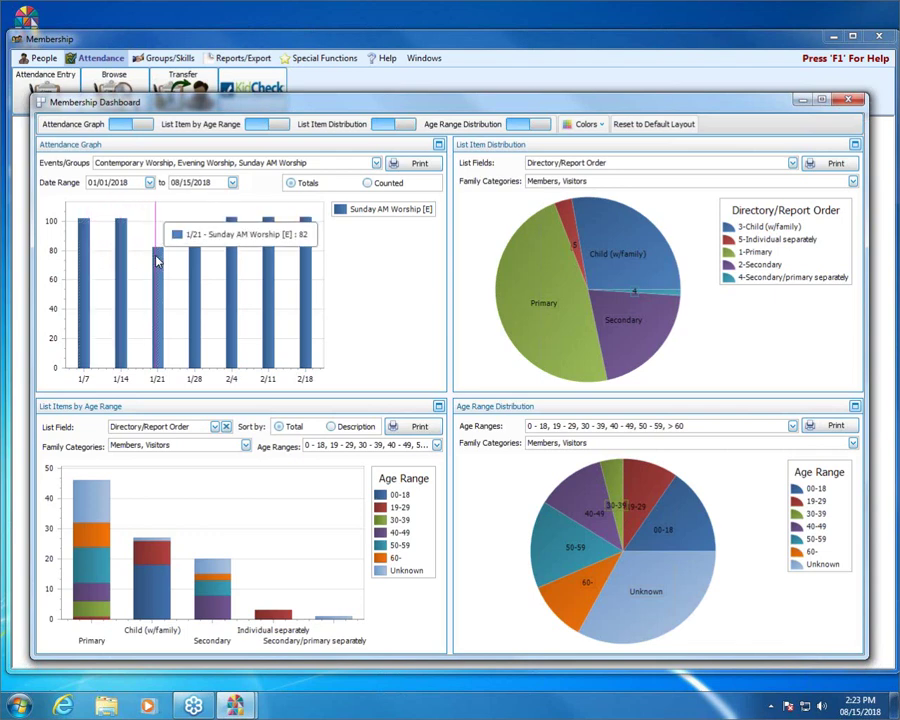
{"action": "mouse_move", "coordinate": [222, 274]}
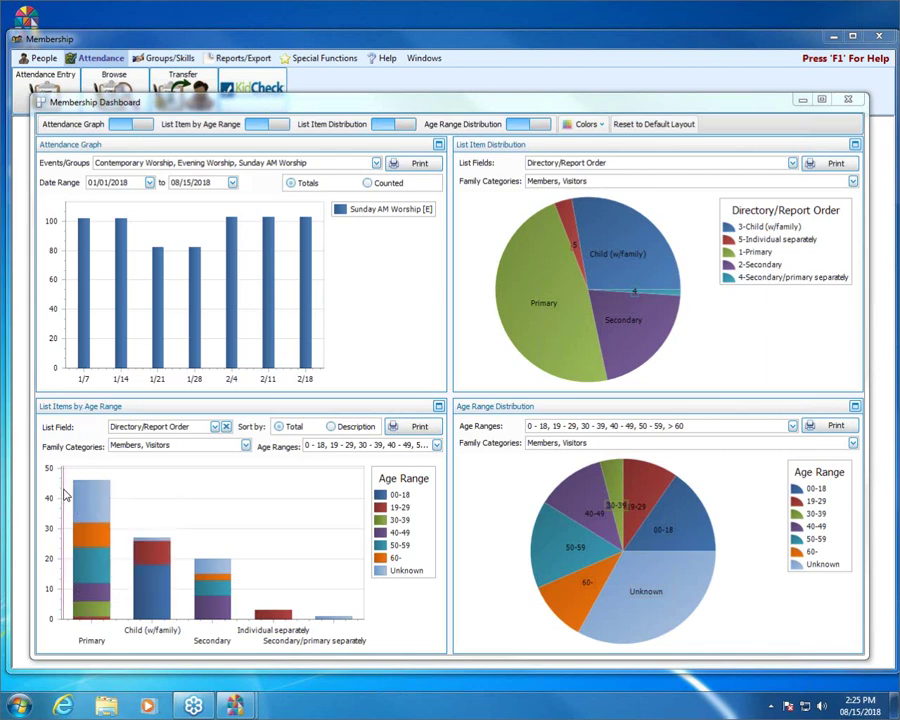
Examine the age breakdowns of the Primary and Child (w/family) bars in the List Items by Age Range graph
{"action": "mouse_move", "coordinate": [88, 487]}
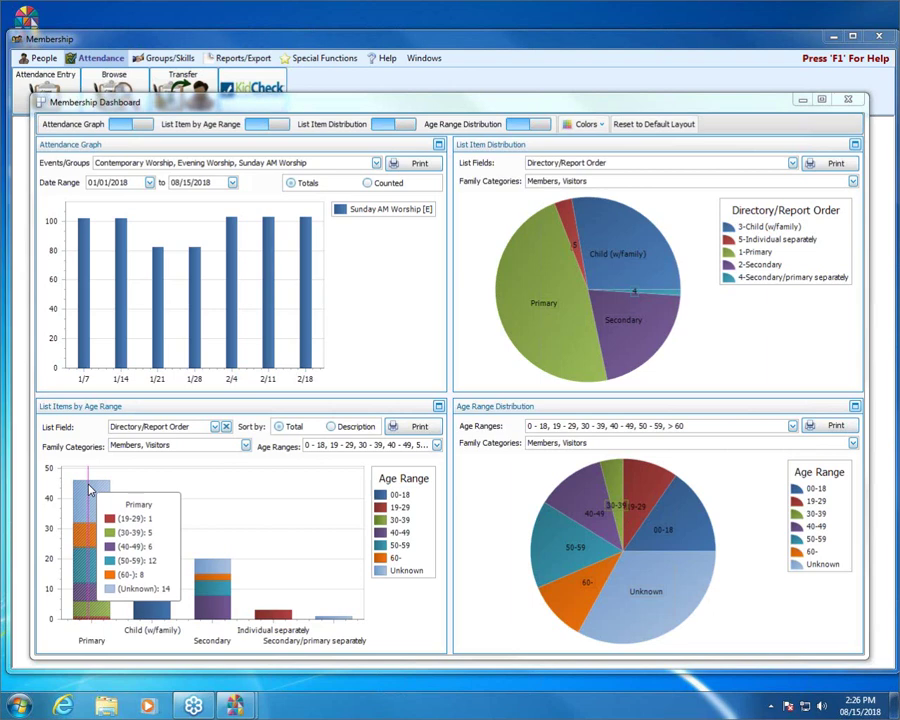
{"action": "mouse_move", "coordinate": [150, 540]}
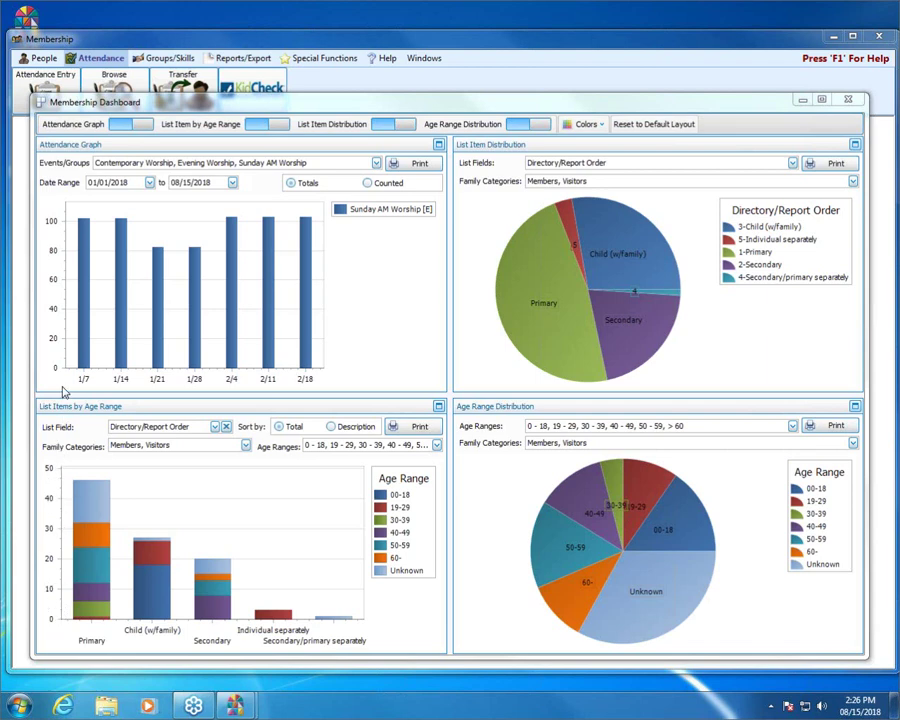
{"action": "mouse_move", "coordinate": [95, 500]}
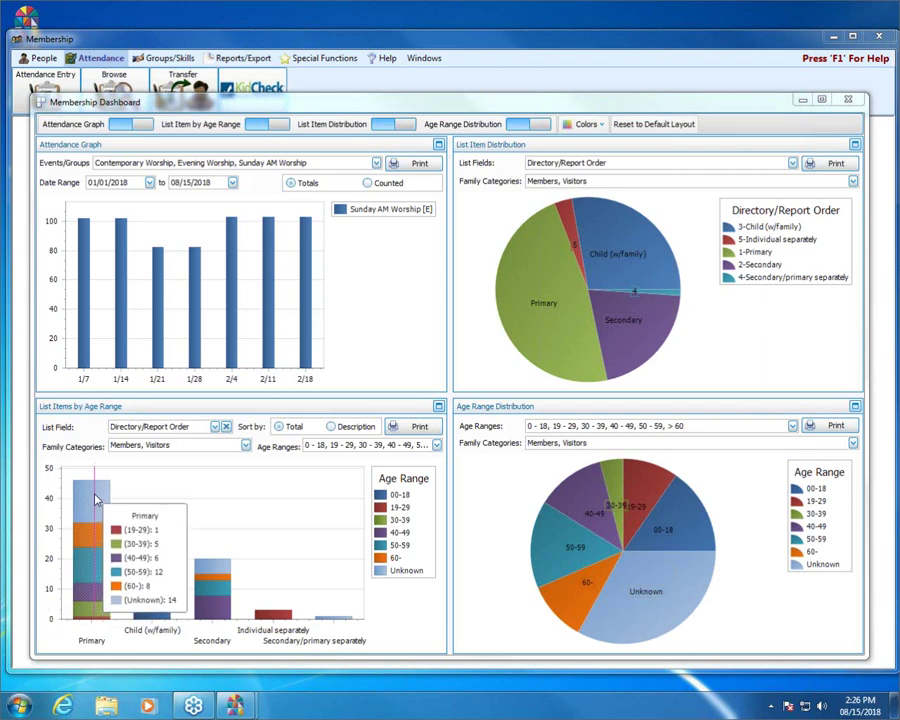